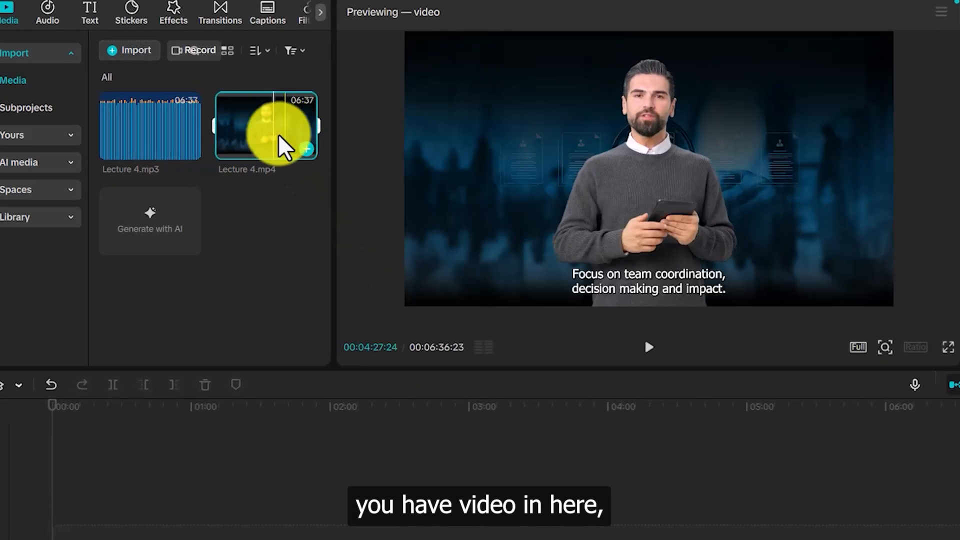
Place Lecture 4.mp4 at the start of the main video track and Lecture 4.mp3 at the start of the audio track beneath.
drag(259, 131, 141, 534)
drag(115, 433, 111, 419)
click(146, 381)
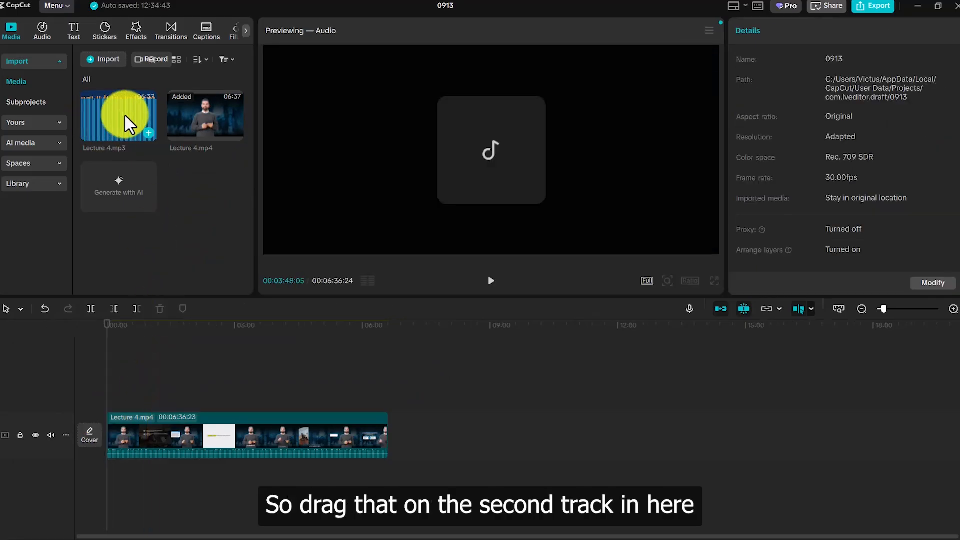
drag(125, 115, 112, 482)
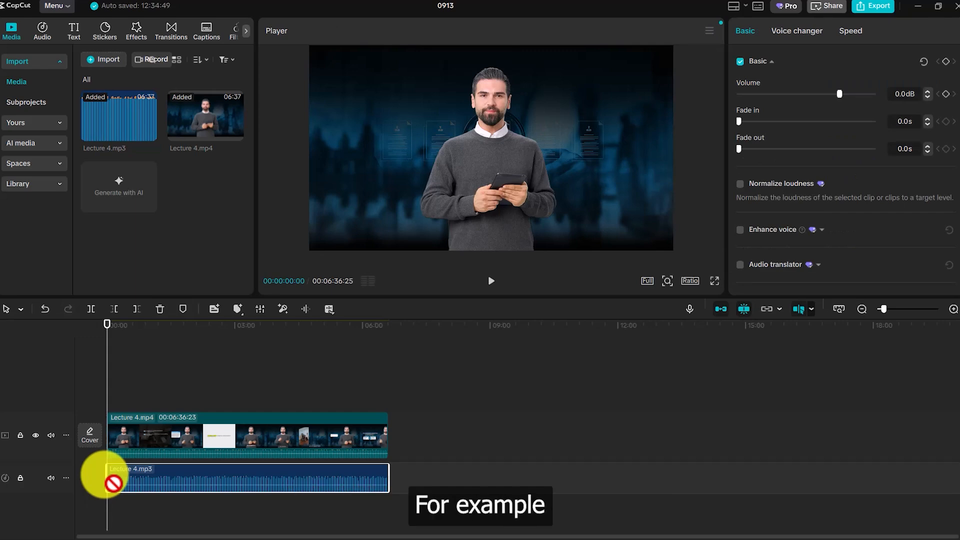
Download the Weekend Fun song from the music library and place it on a new track below the voice-over, near the start.
click(44, 30)
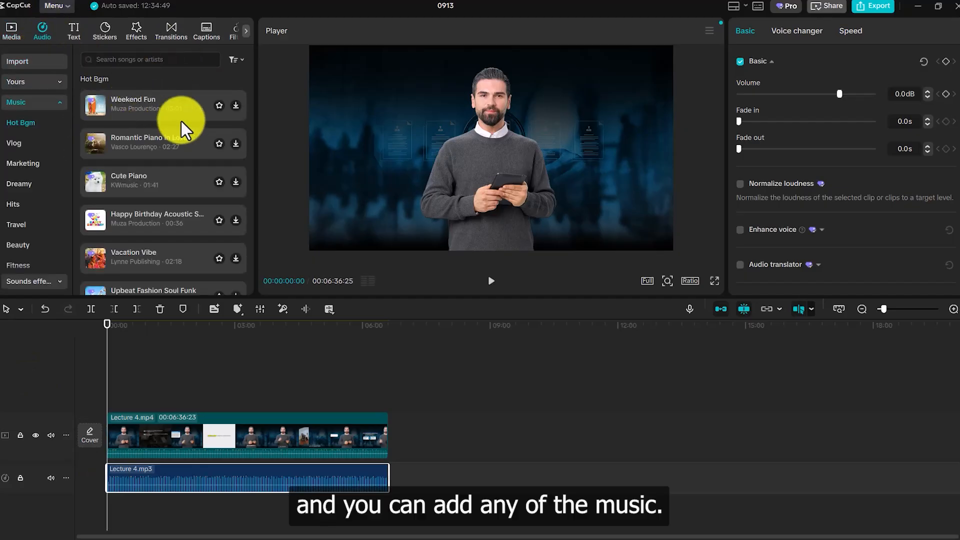
click(161, 103)
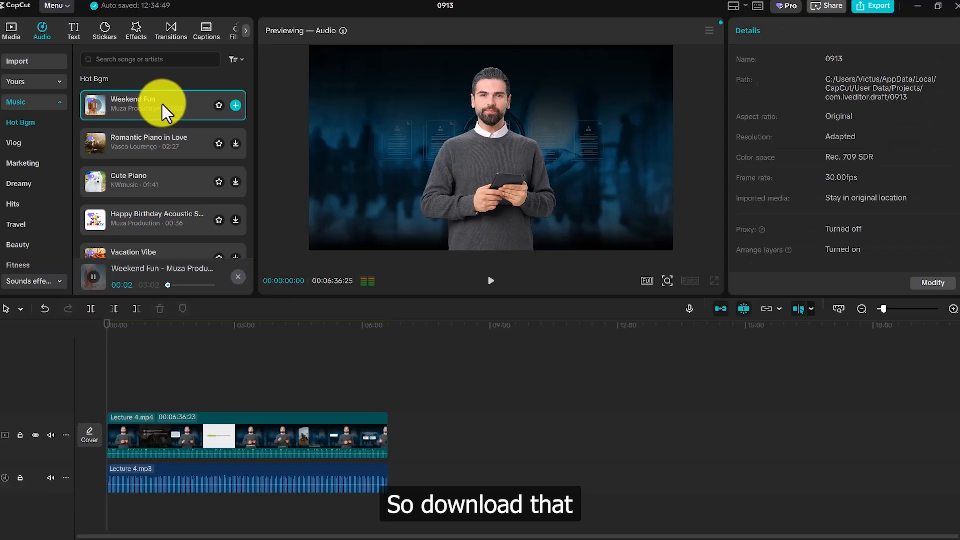
drag(161, 103, 124, 516)
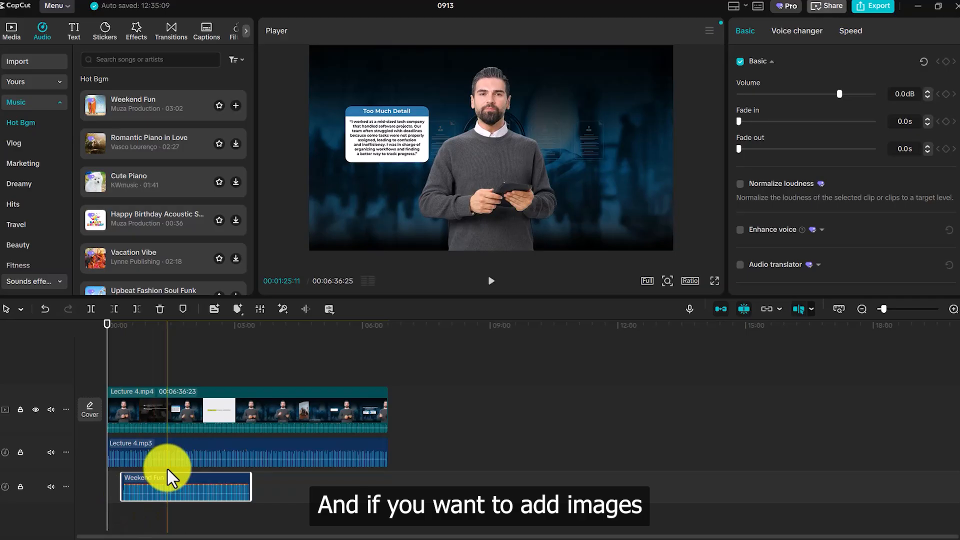
Search the stock library for "interview job" and place the clip of a man interviewing a woman above the lecture video at about 0:56.
click(15, 34)
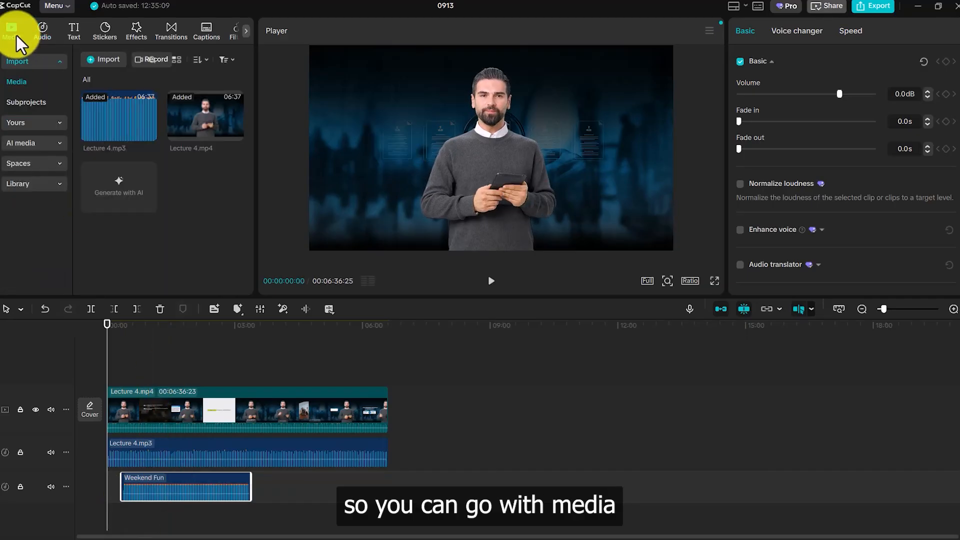
click(59, 145)
click(59, 207)
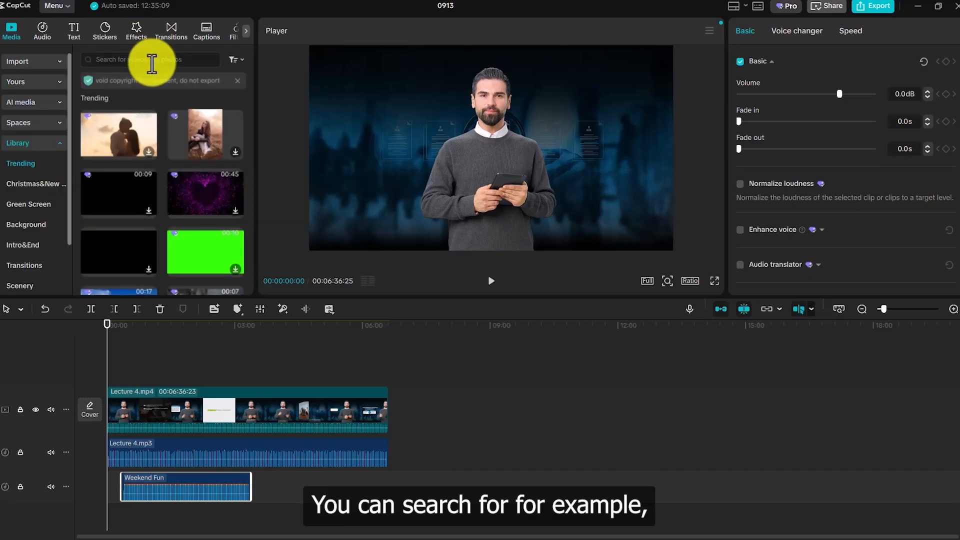
text(int)
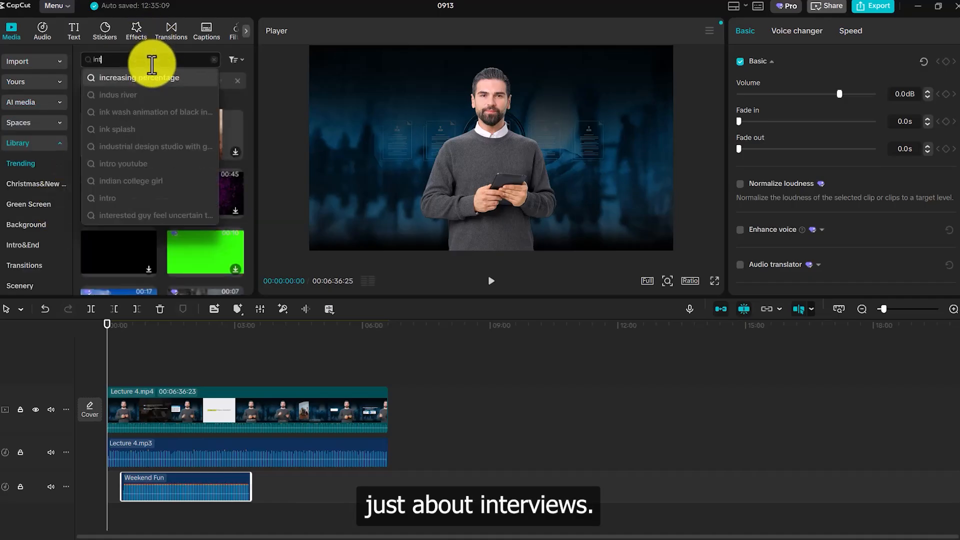
text(erview)
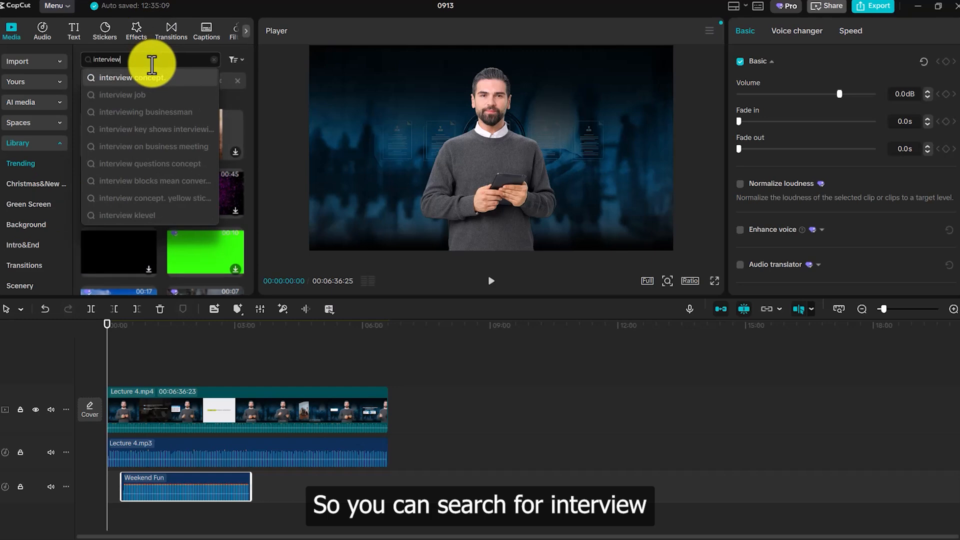
click(148, 94)
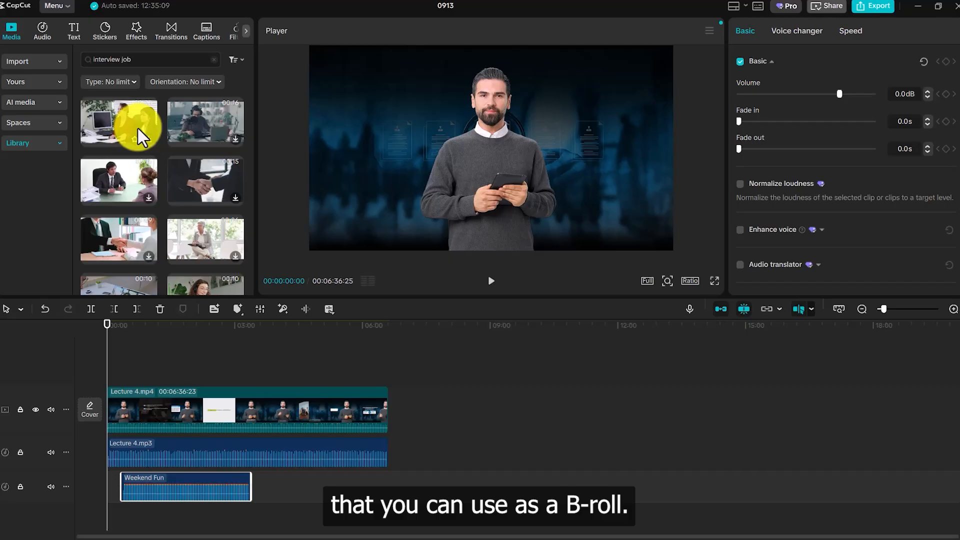
click(149, 197)
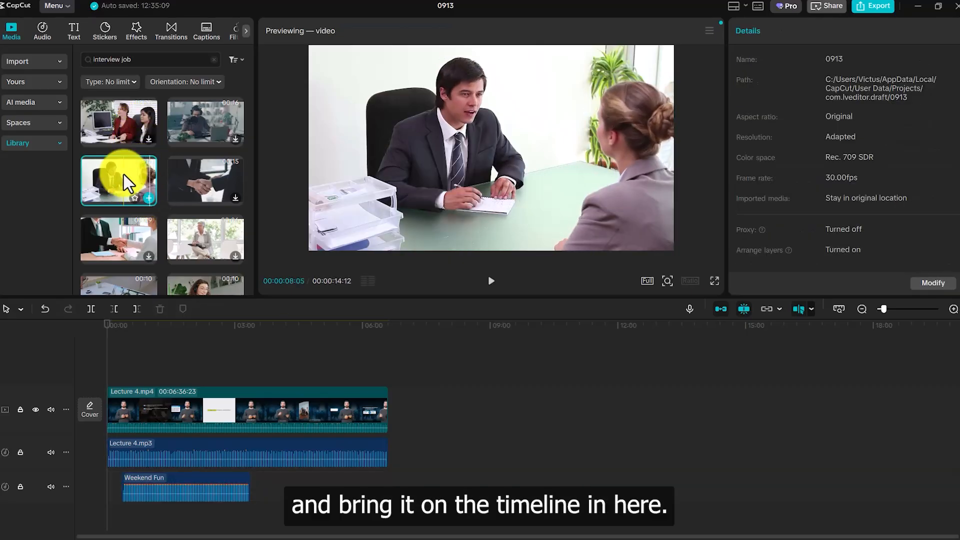
drag(124, 174, 148, 381)
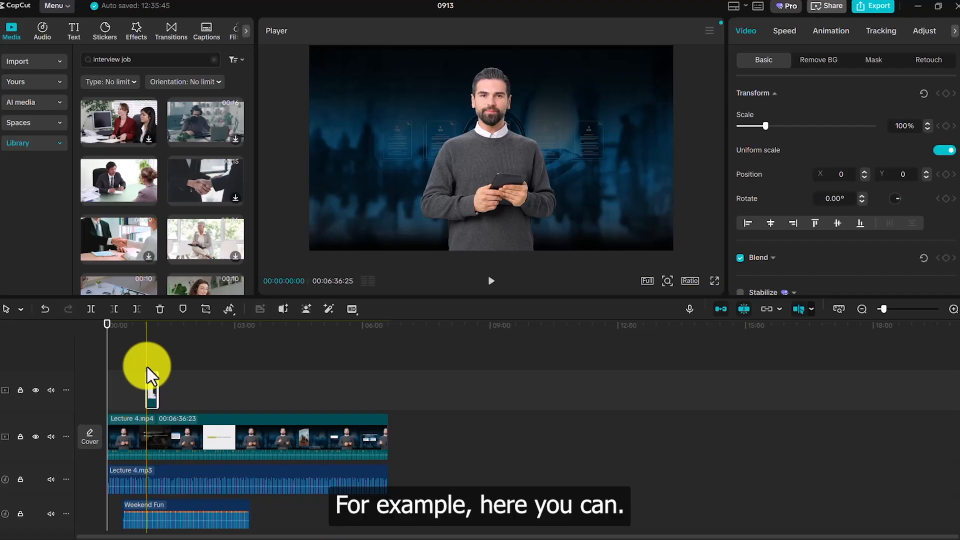
Preview the interview B-roll clip over the lecture video at about 1:05.
click(137, 435)
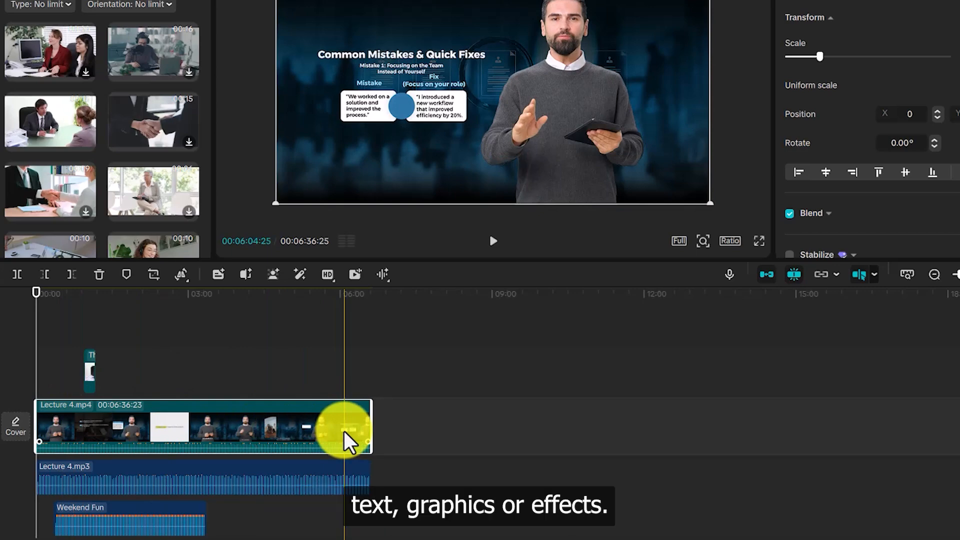
click(75, 343)
click(90, 354)
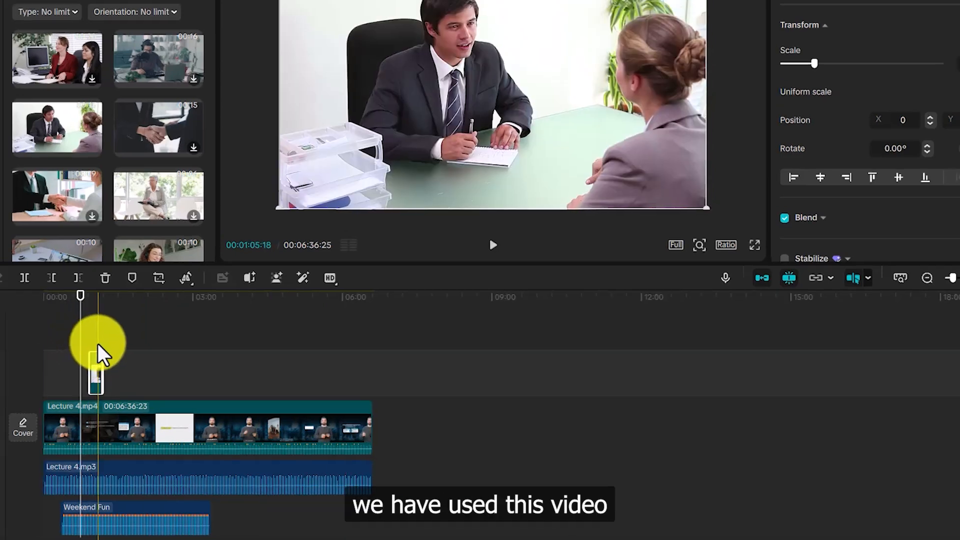
click(98, 344)
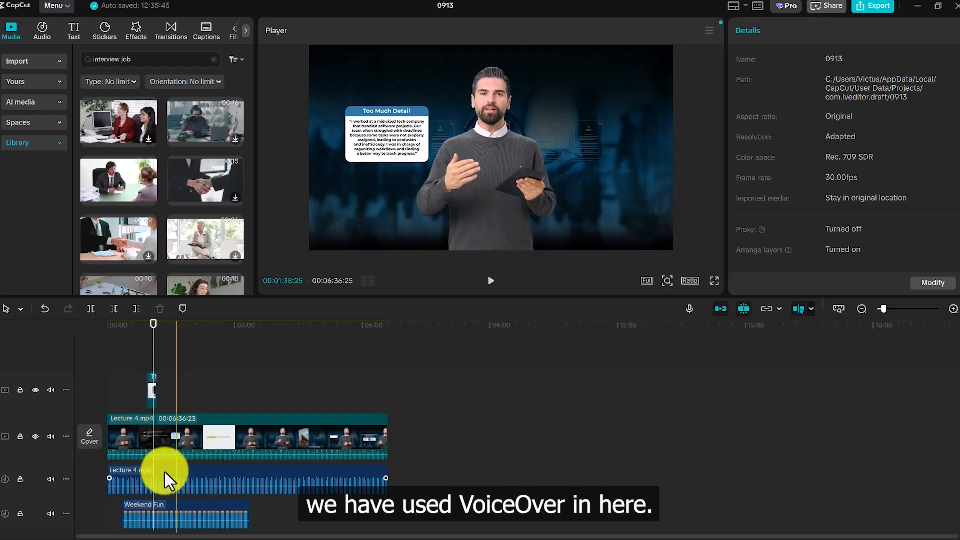
Lower the volume of the Weekend Fun background music to -25.0 dB.
click(172, 476)
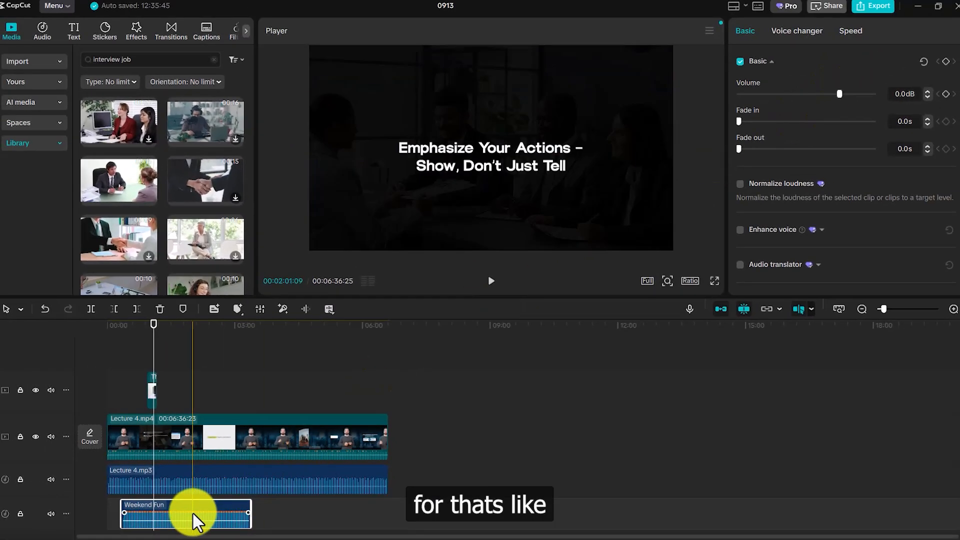
drag(838, 94, 794, 98)
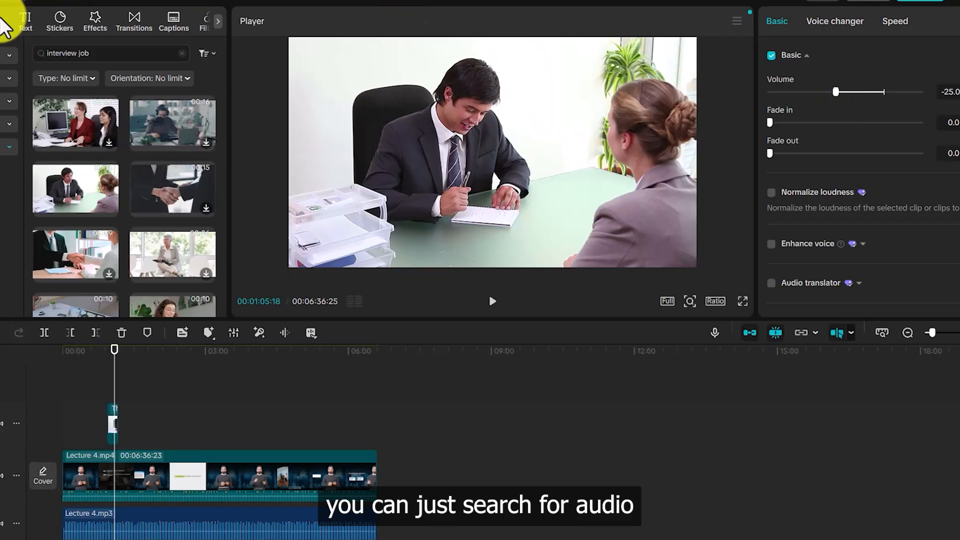
Search the audio library for "typing sound effect" and place Typing sound (keyboard) 1 minute below the music, where the white quote graphic begins.
click(2, 23)
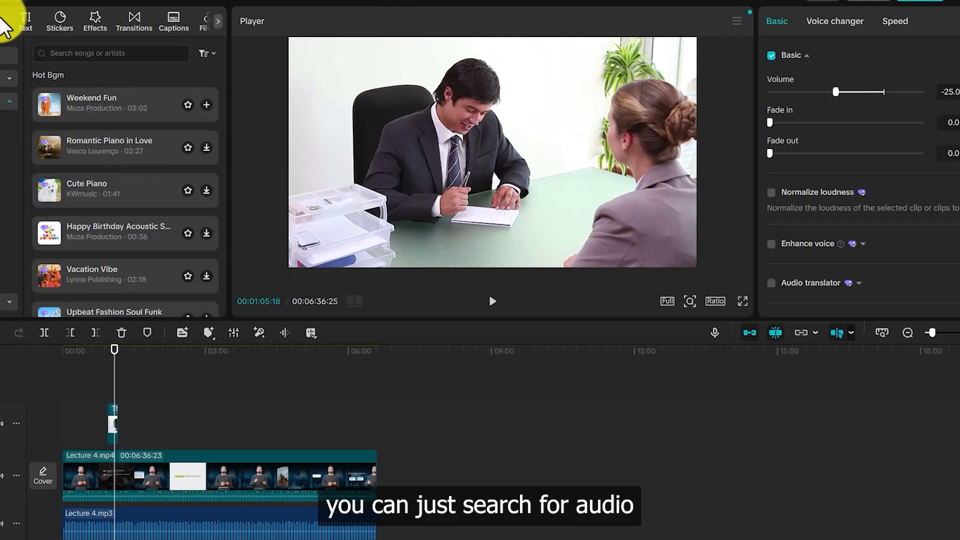
click(70, 56)
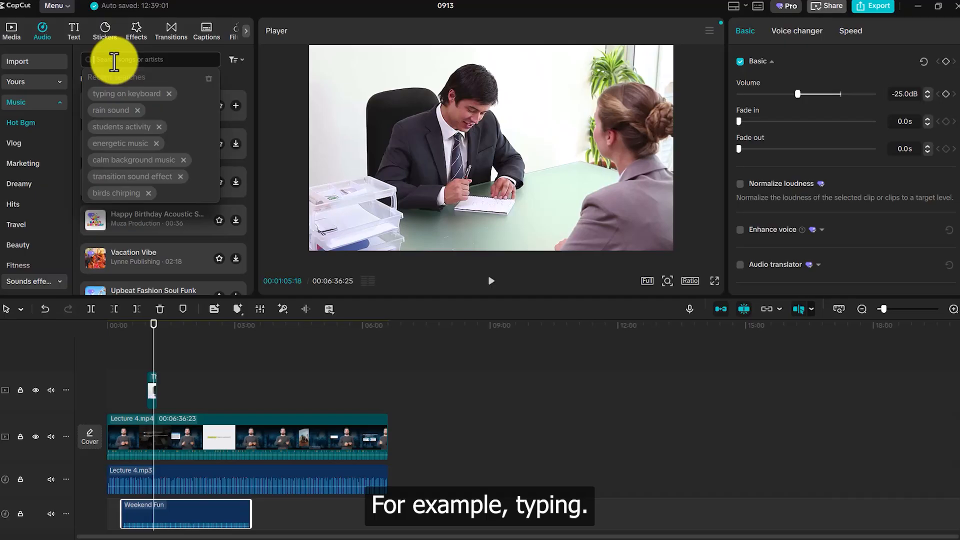
text(typi)
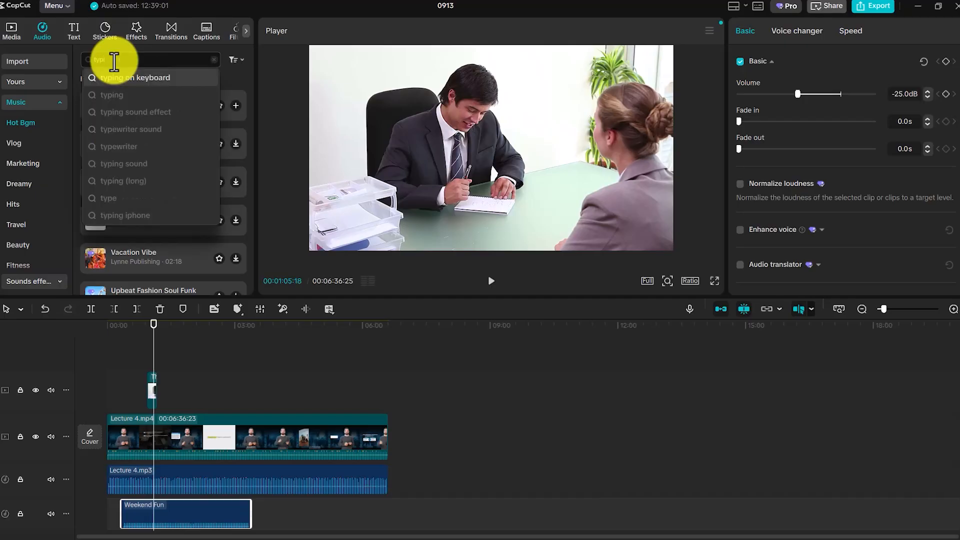
text(ng)
click(126, 95)
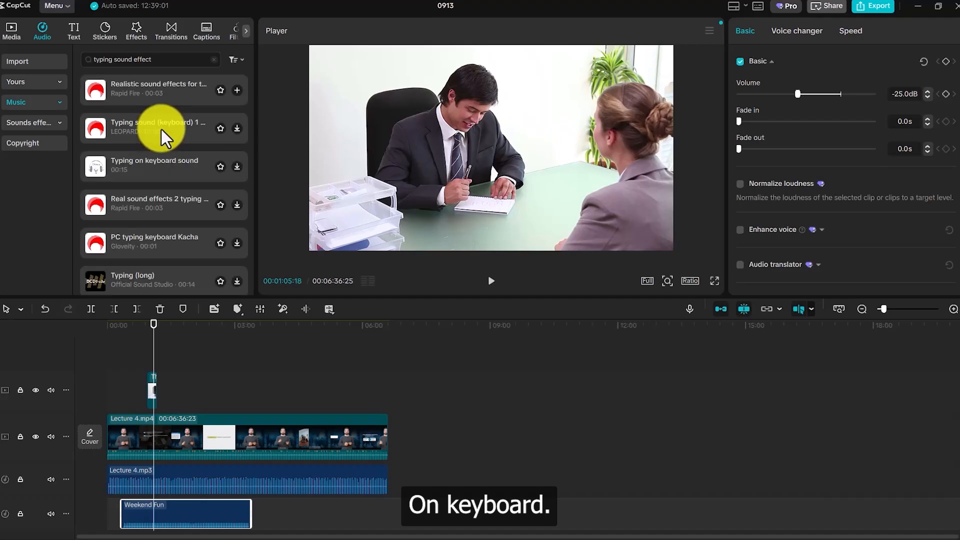
click(202, 326)
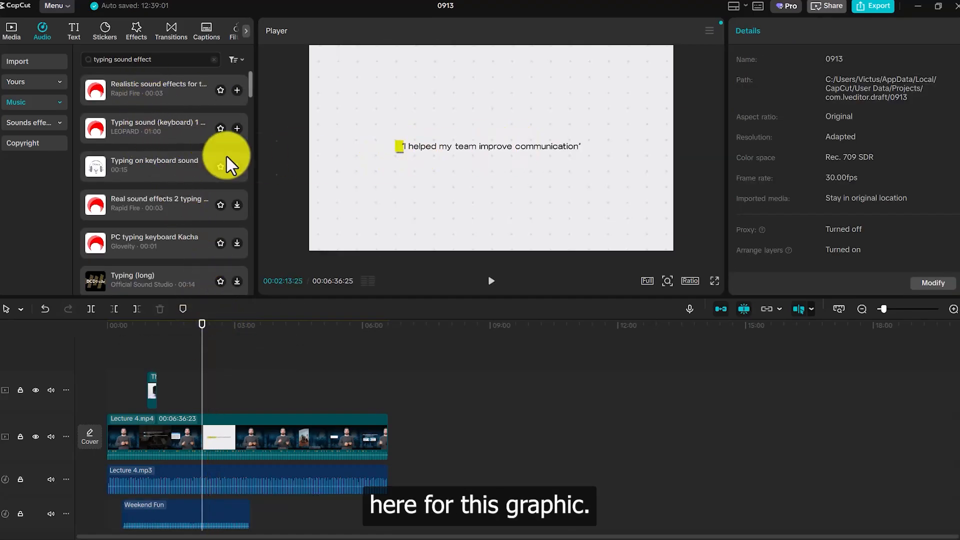
drag(164, 130, 197, 515)
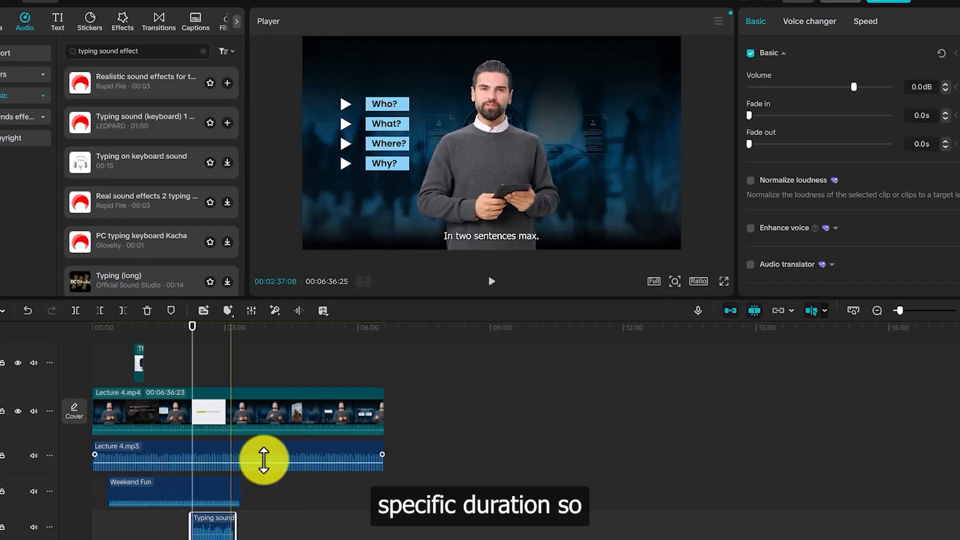
Shorten the keyboard typing sound from its end so it stops at about 2:23, just after the white quote graphic.
click(959, 310)
click(959, 310)
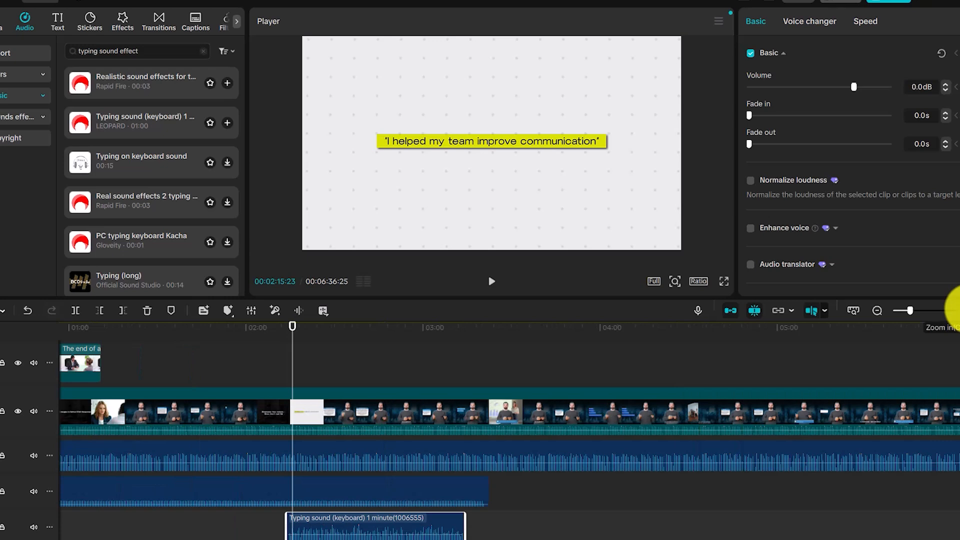
click(959, 310)
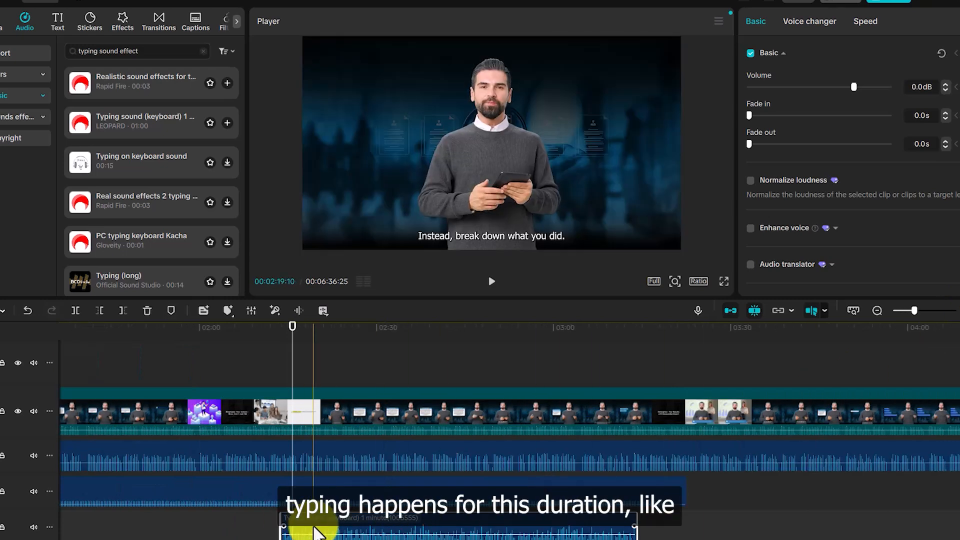
drag(456, 533, 334, 533)
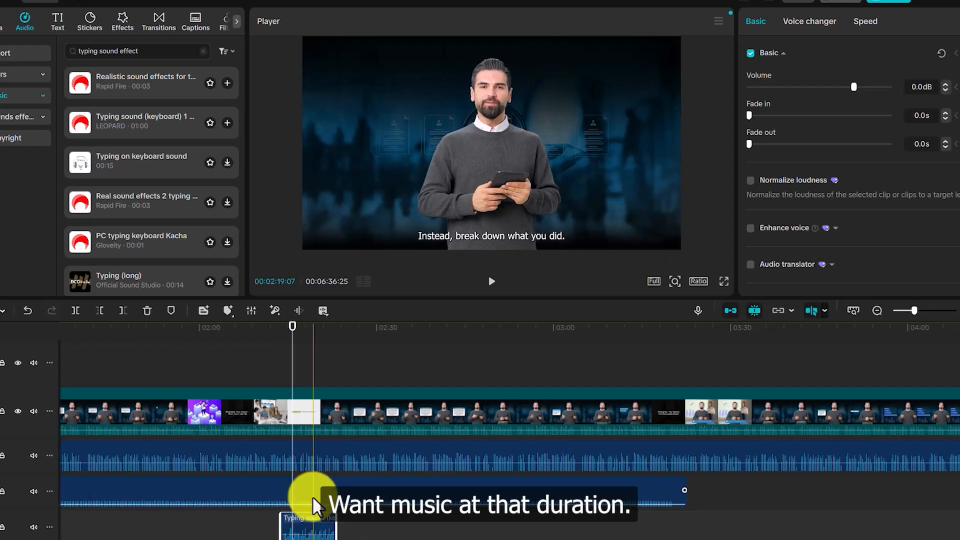
Split the Weekend Fun music at 2:15:23 and again at 2:23:03, where the typing sound ends.
click(298, 488)
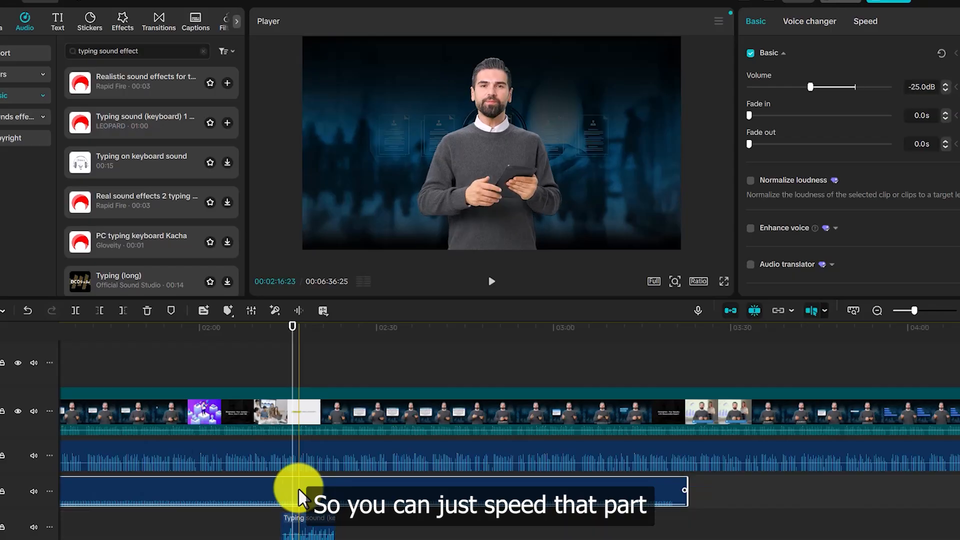
click(75, 311)
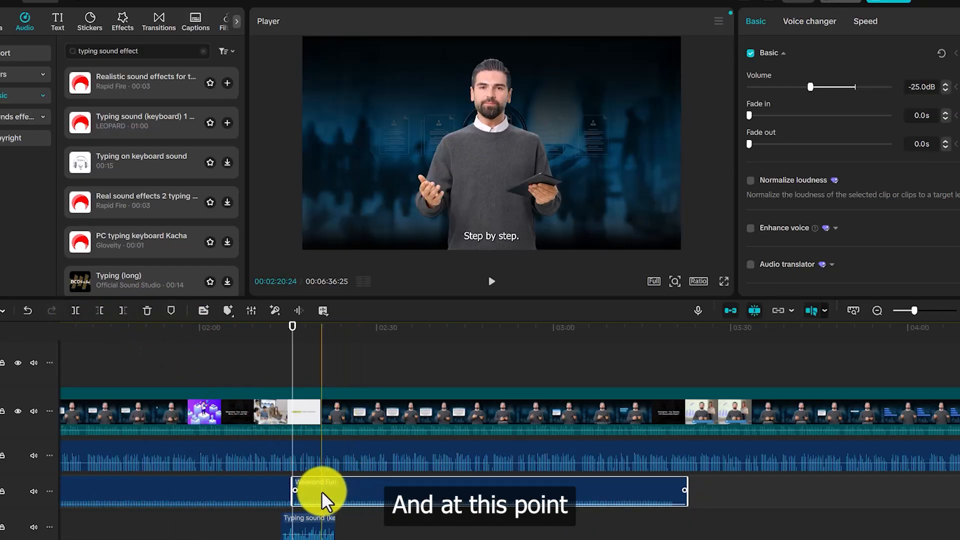
click(337, 363)
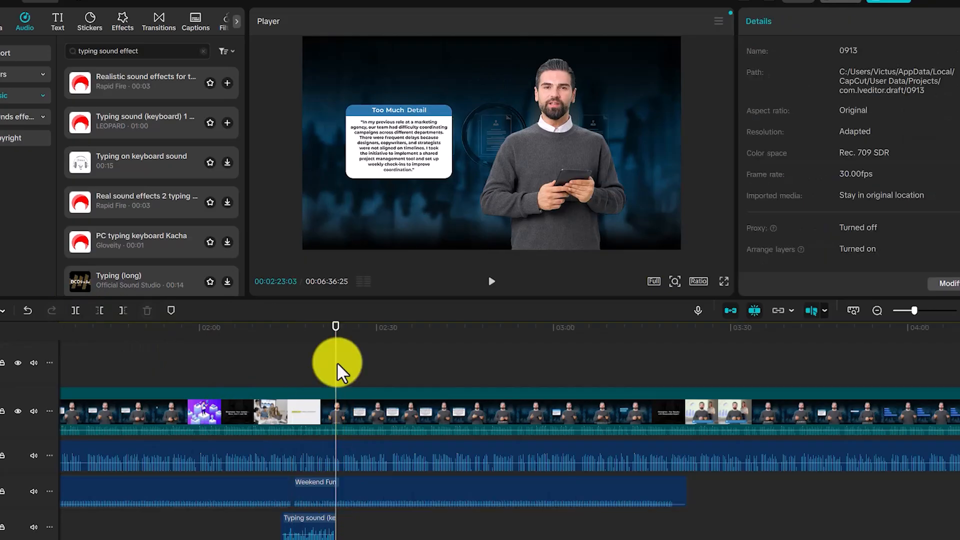
click(355, 492)
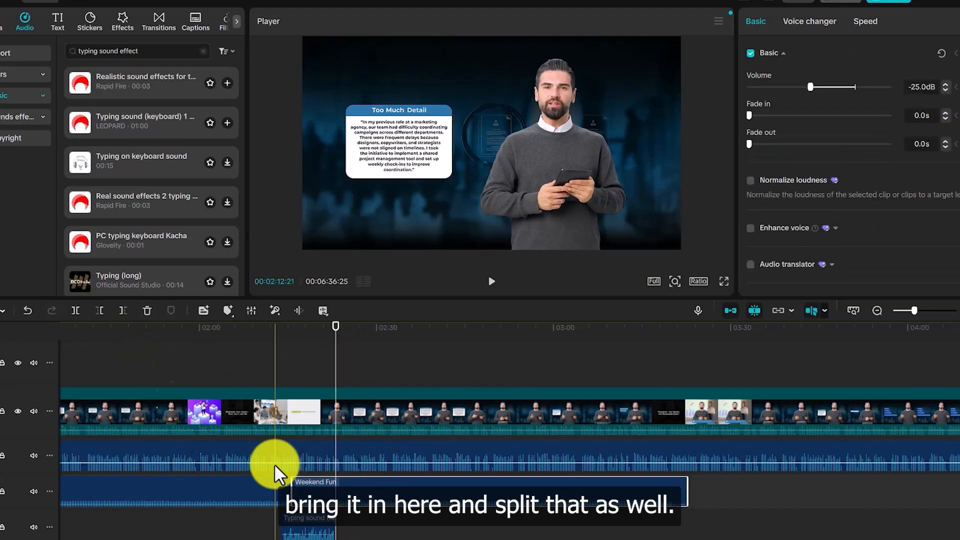
click(74, 310)
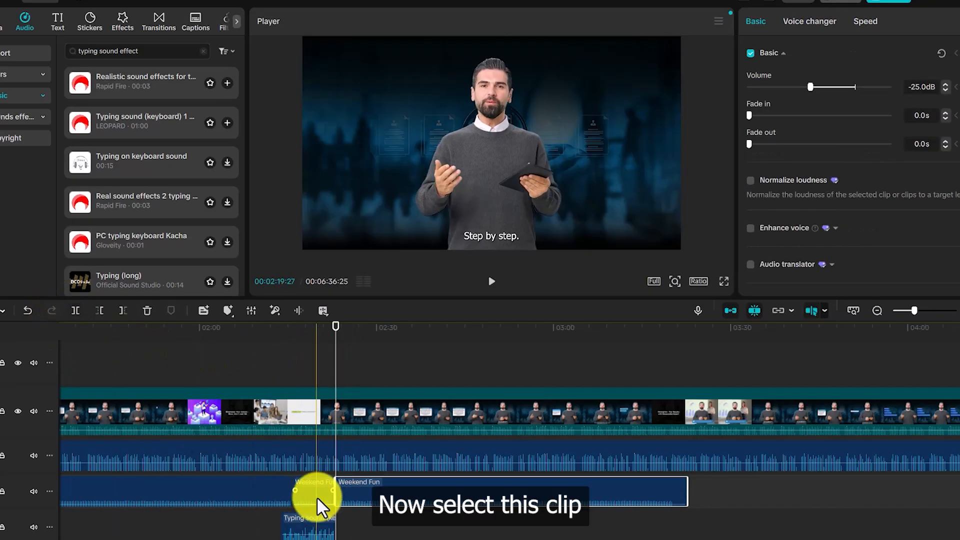
Mute the short middle segment of the Weekend Fun music by lowering its volume to -∞ dB, and check that section.
click(316, 497)
drag(808, 87, 745, 101)
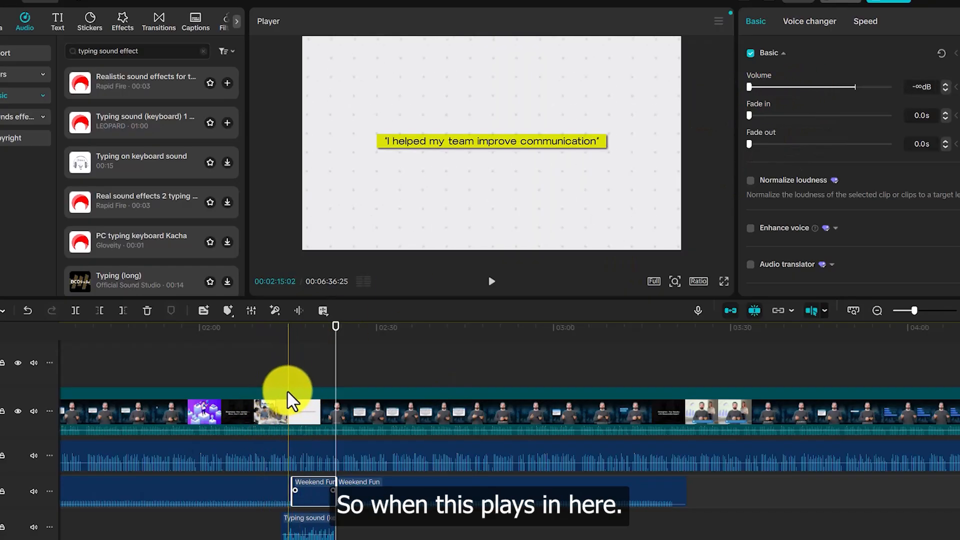
click(287, 392)
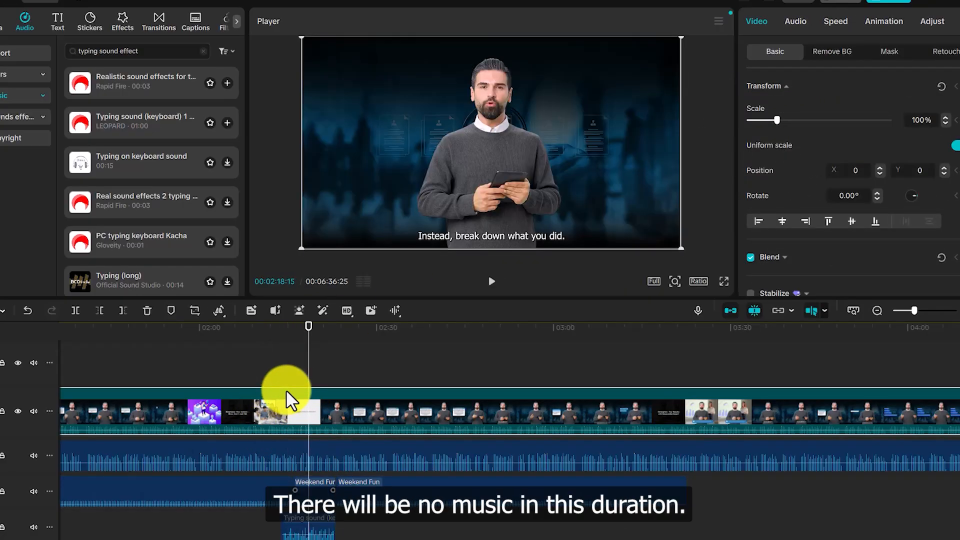
click(318, 497)
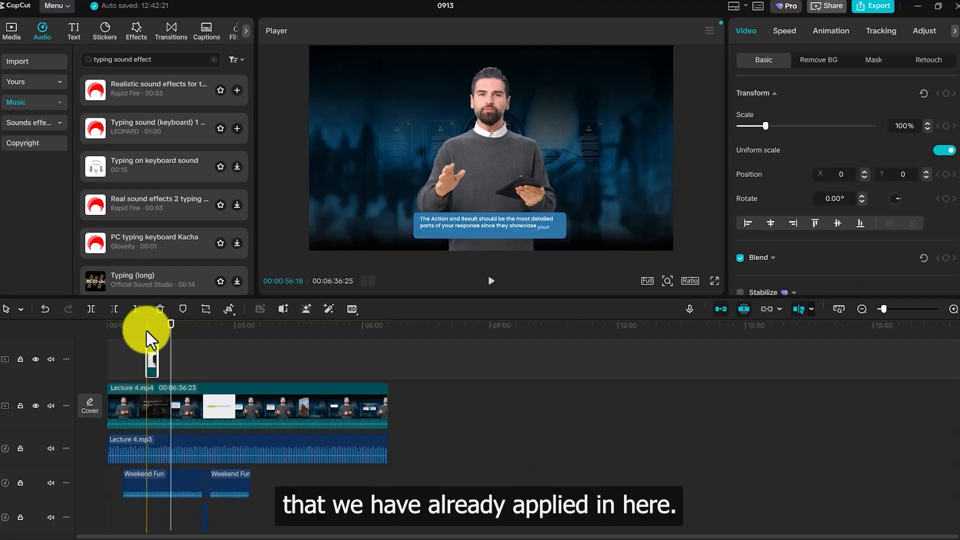
Preview the interview B-roll clip from its start on the timeline.
click(149, 328)
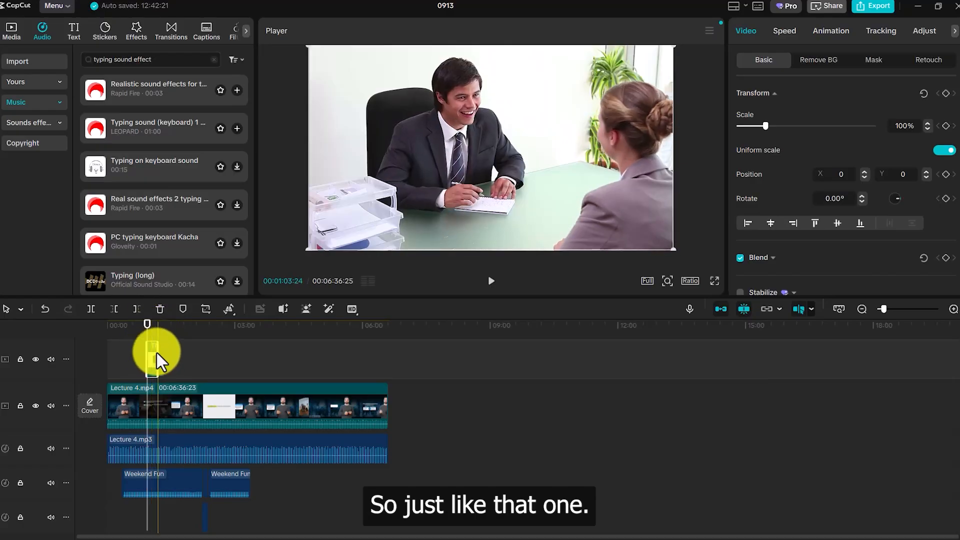
Add an opacity keyframe at 100% to the interview B-roll clip at about 1:09:28, shortly before its end.
scroll(809, 172, down, 3)
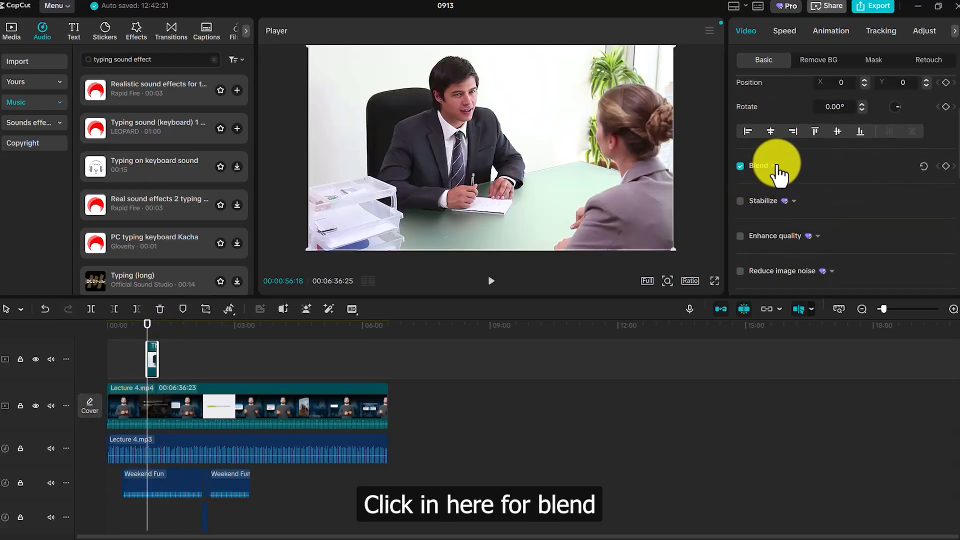
click(772, 168)
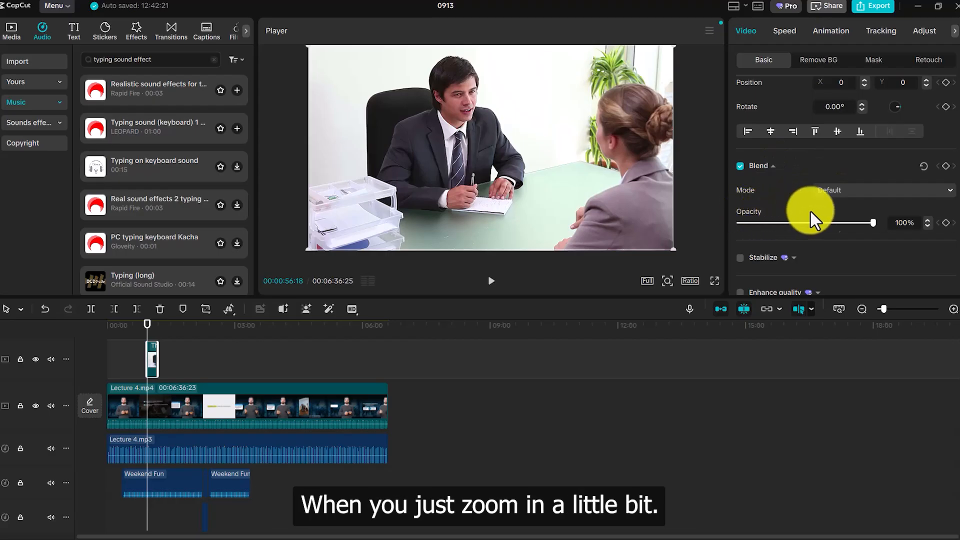
click(953, 308)
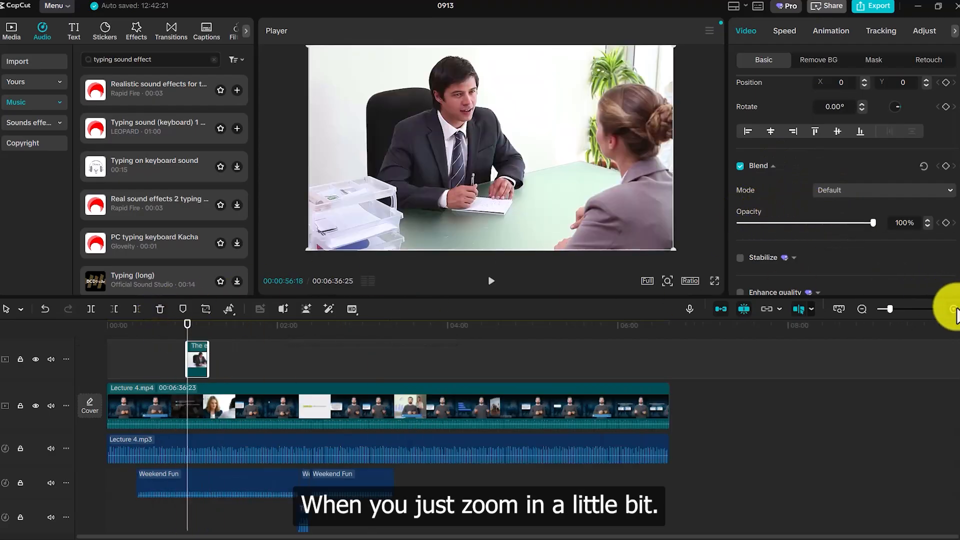
click(954, 308)
click(490, 360)
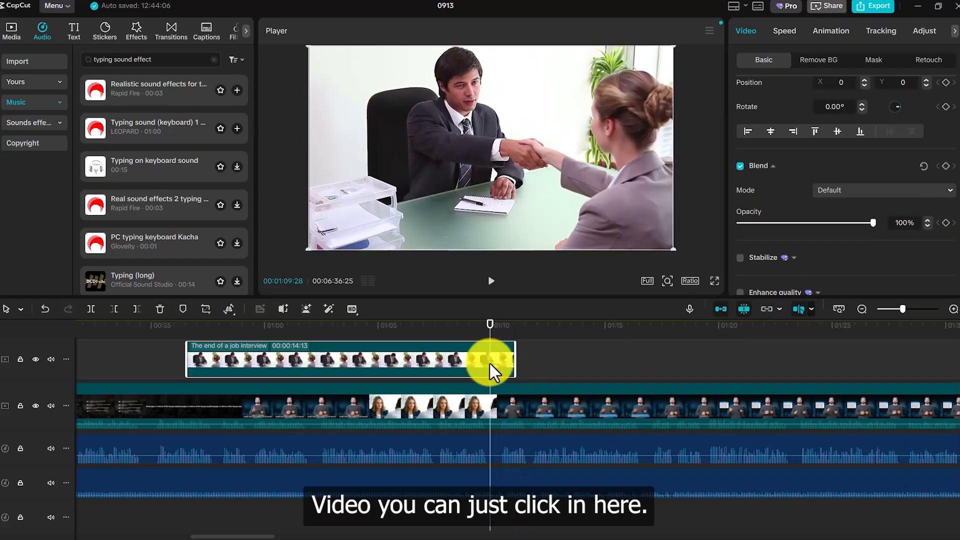
click(945, 222)
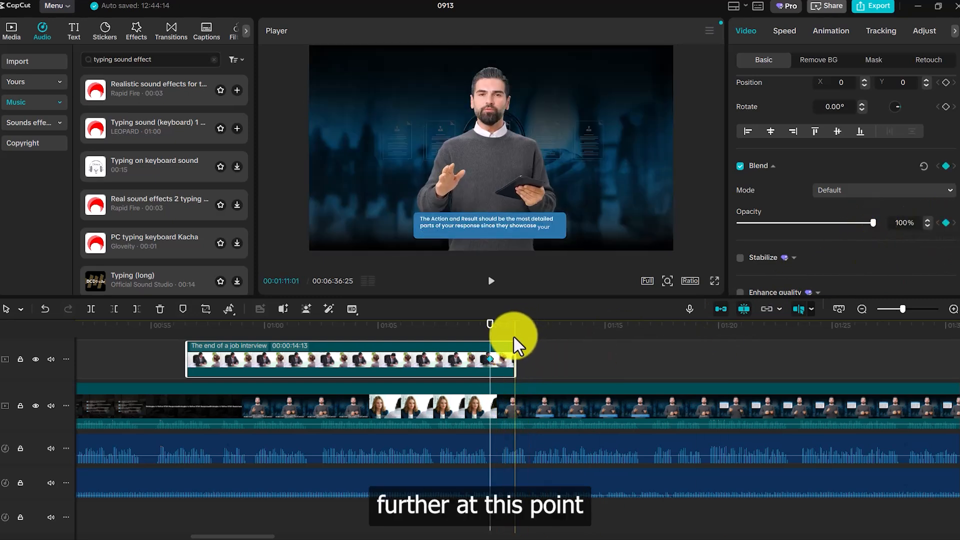
Set the interview B-roll clip's opacity to 0% at its end, about 1:11:01, and preview the fade-out.
click(514, 336)
drag(821, 226, 739, 225)
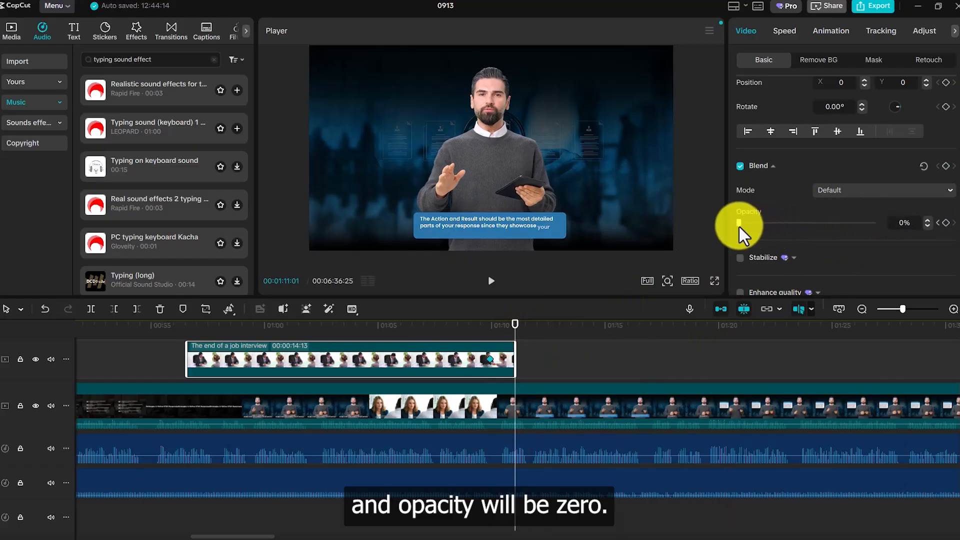
click(460, 322)
key(space)
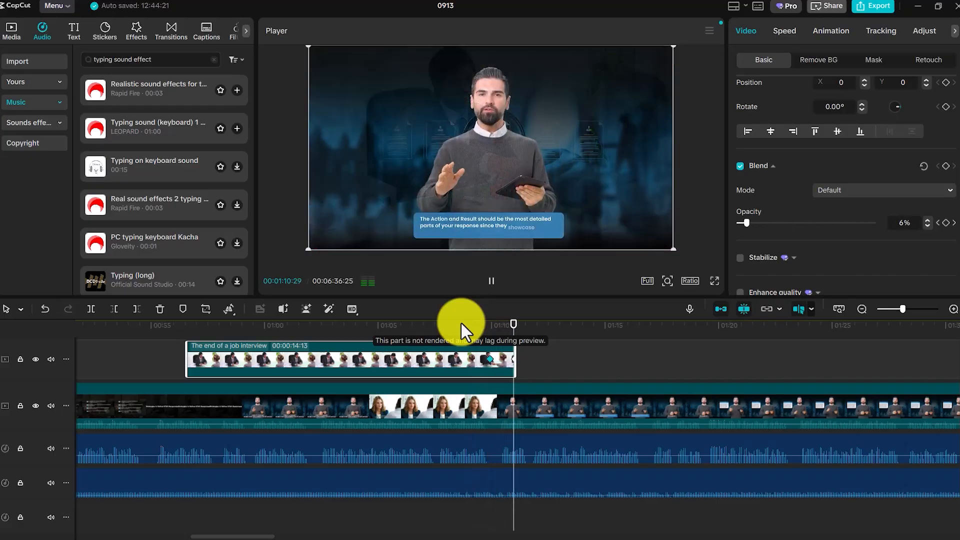
key(space)
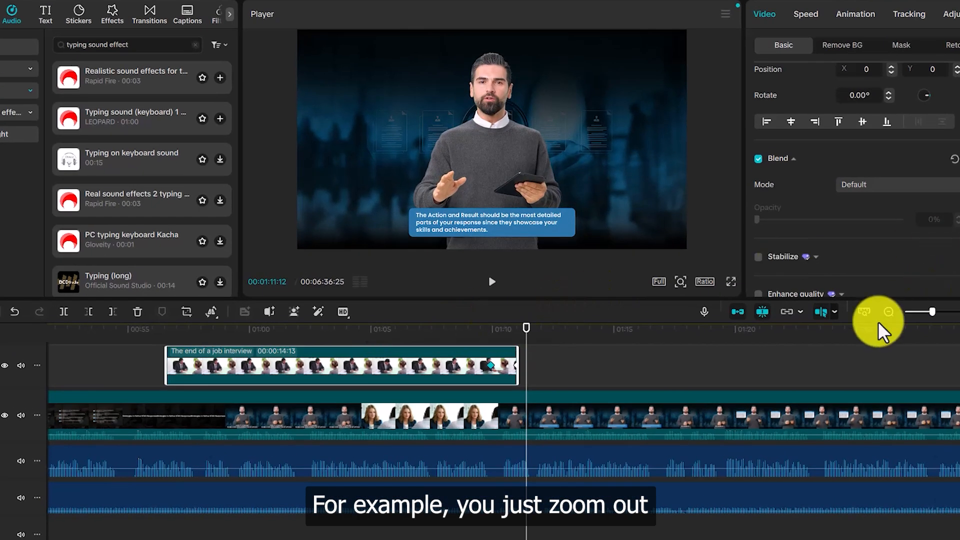
Add a default text clip on a new track at the very beginning of the timeline.
click(884, 315)
click(884, 316)
click(883, 316)
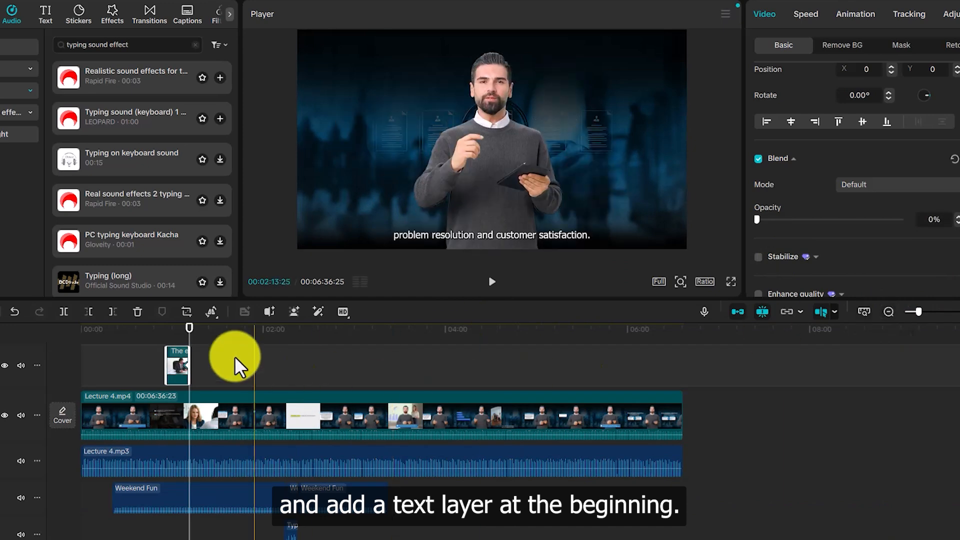
click(186, 328)
drag(189, 330, 1, 345)
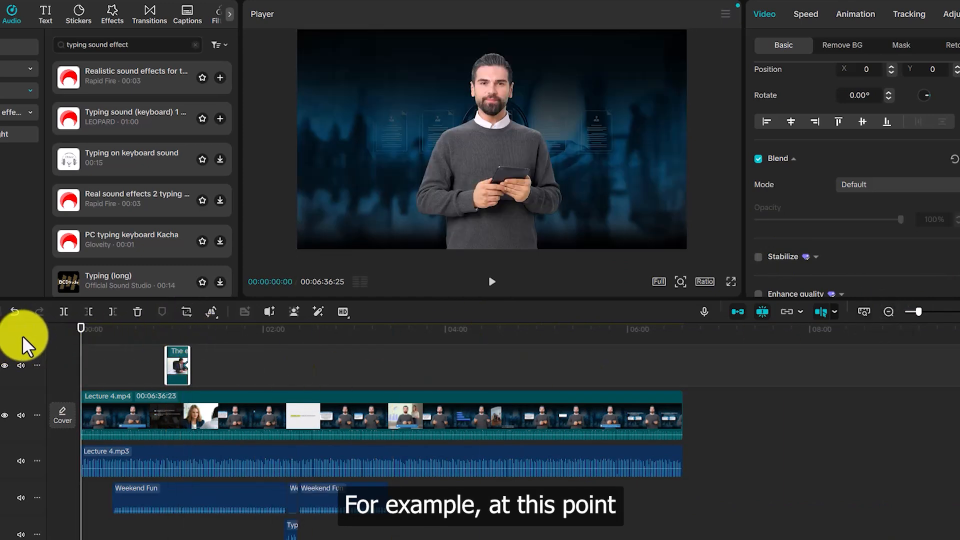
click(41, 13)
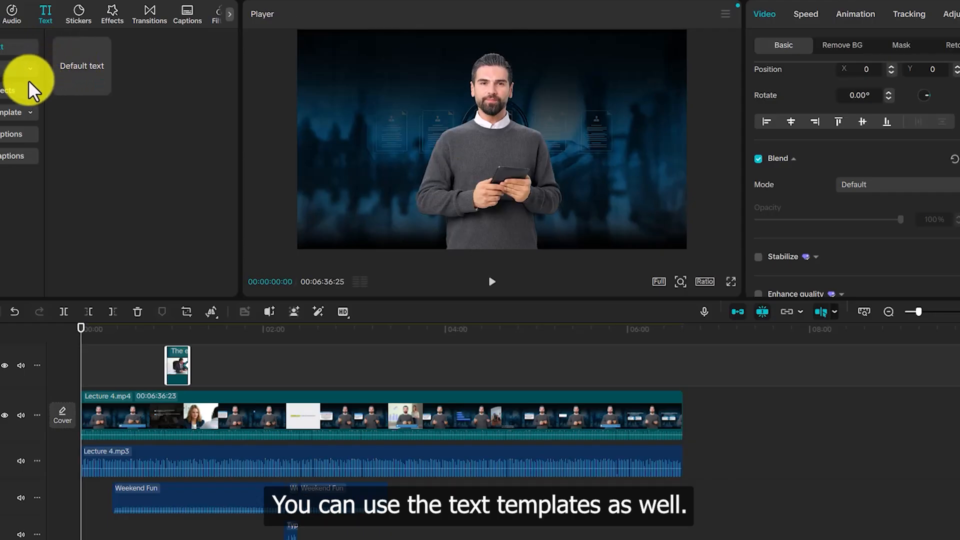
click(30, 110)
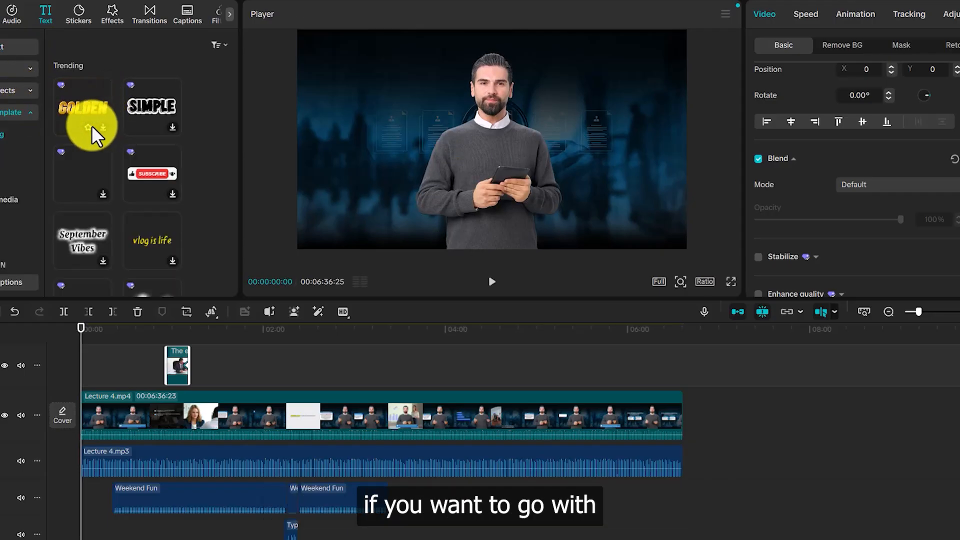
click(17, 46)
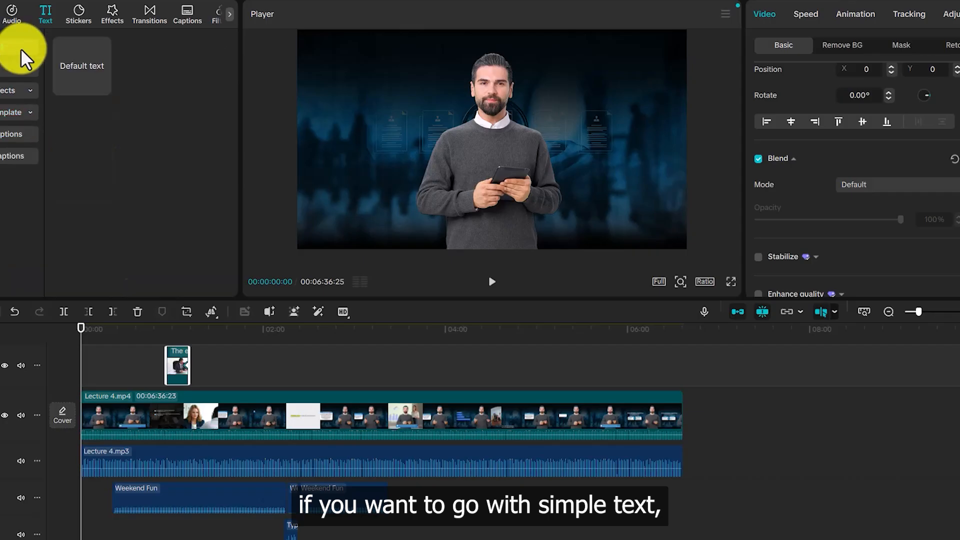
drag(78, 66, 83, 361)
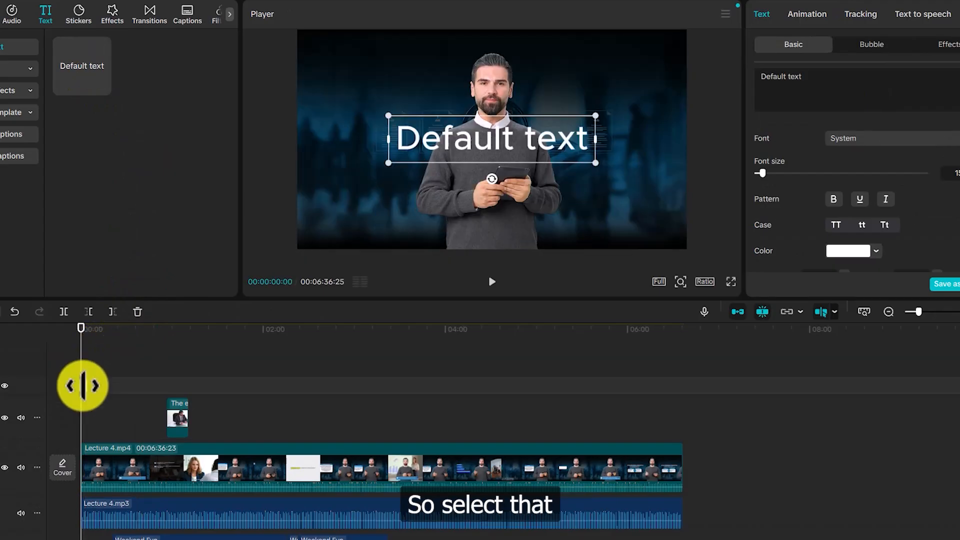
Replace the default text with "Job Interview Tip and Trick".
key(ctrl+a)
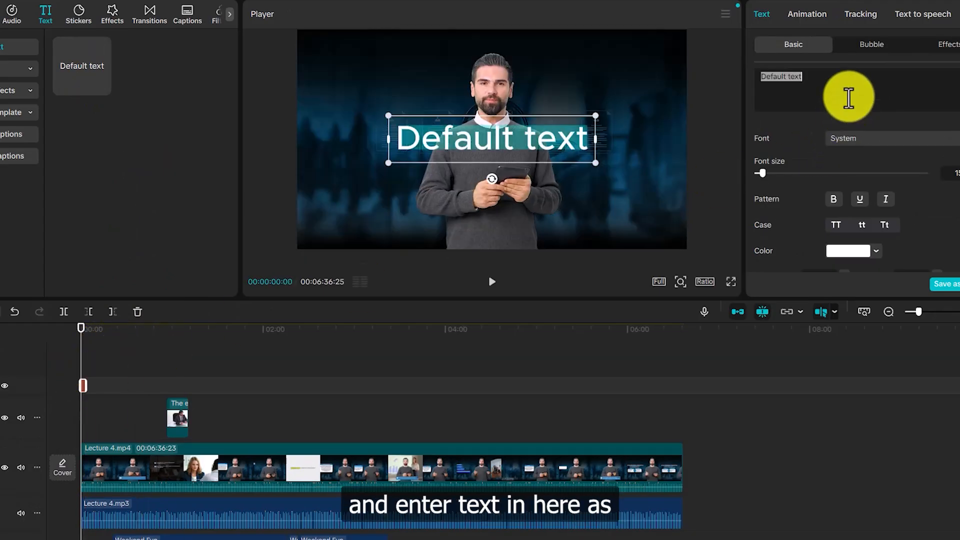
text(Job )
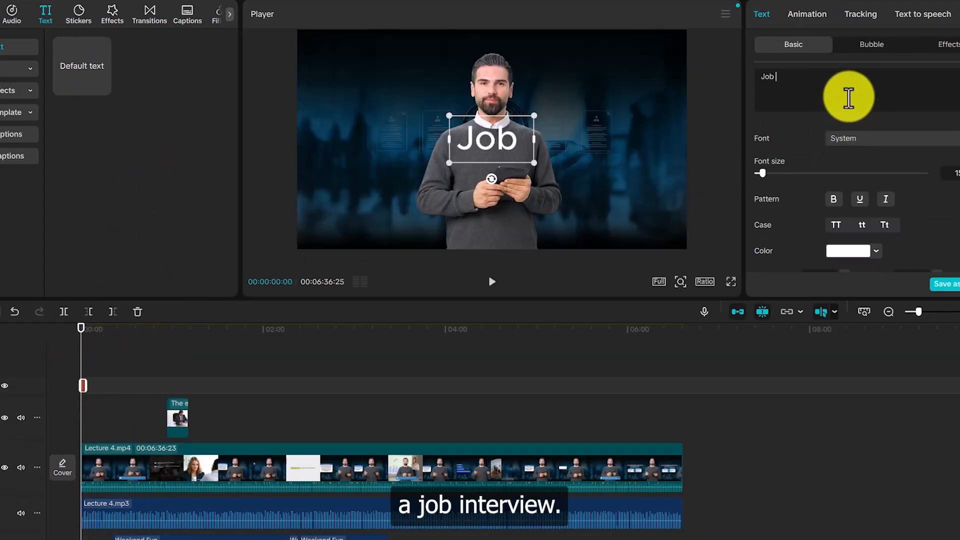
text(Inter)
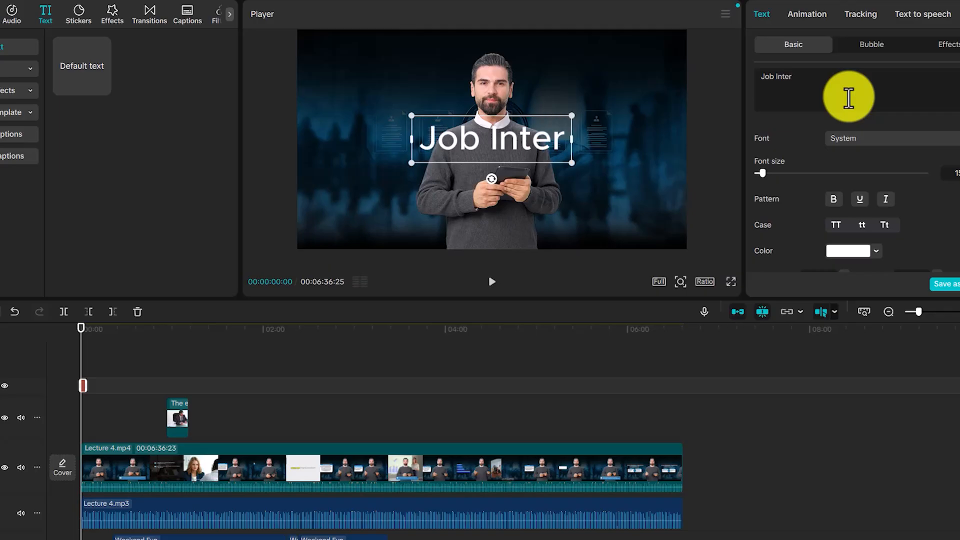
text(view )
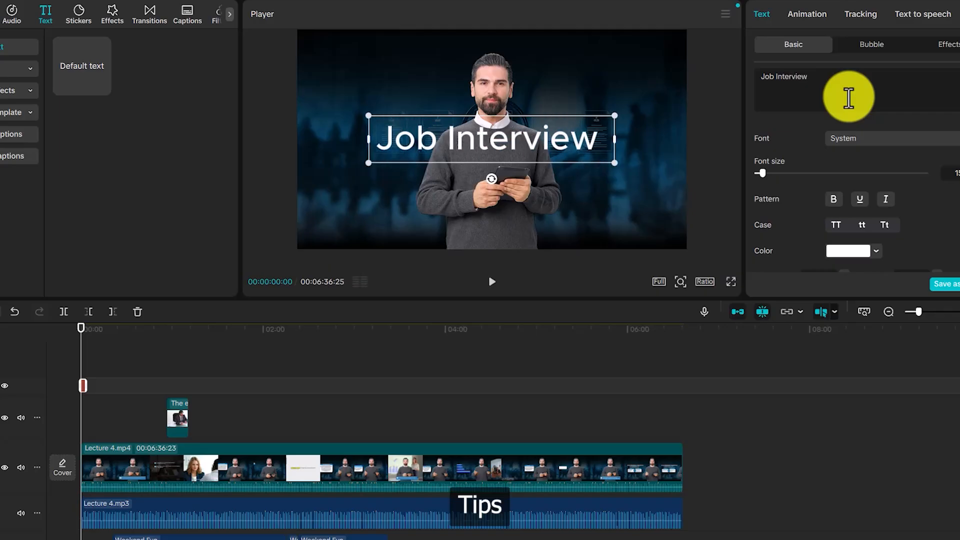
text(Tip and)
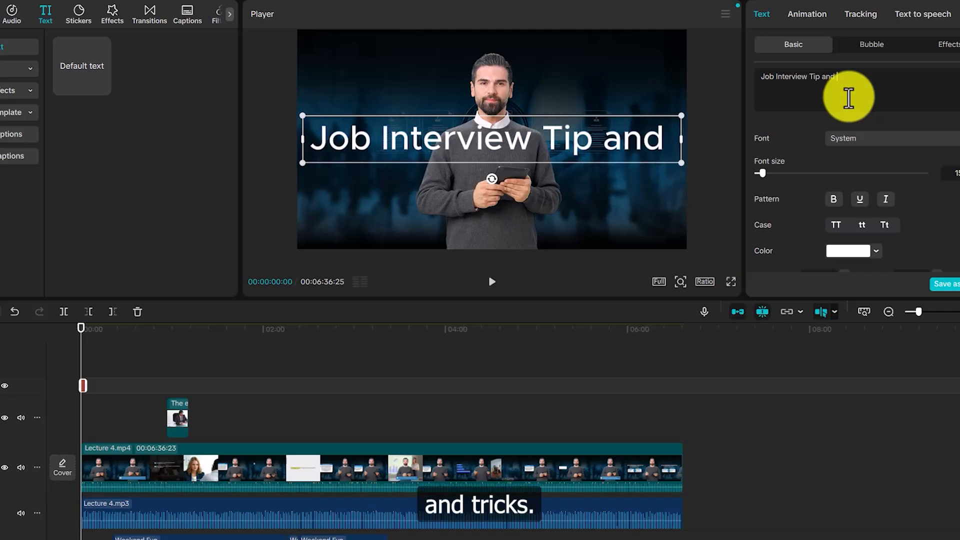
text( T)
text(rick)
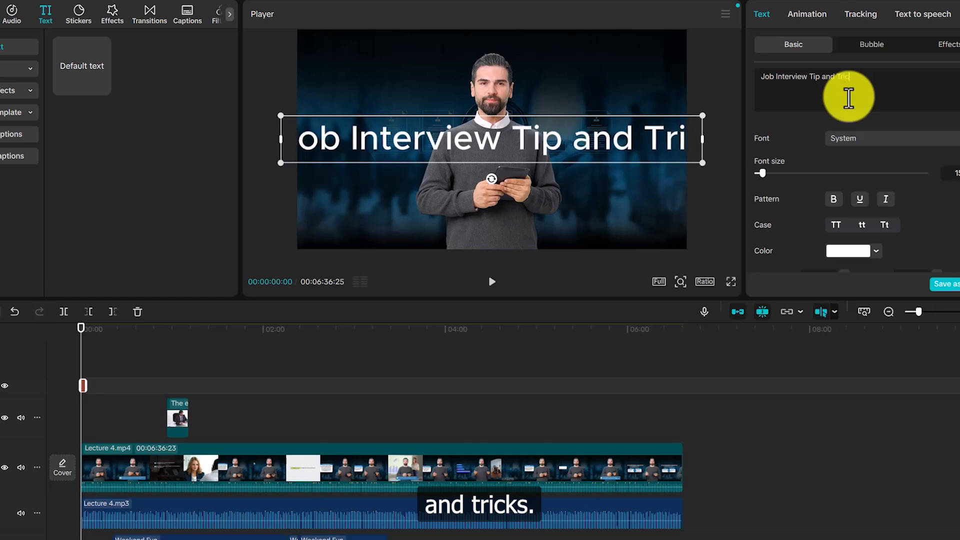
Break the title after "Interview" and change its second line to "Tips and Tricks".
click(809, 76)
key(BackSpace)
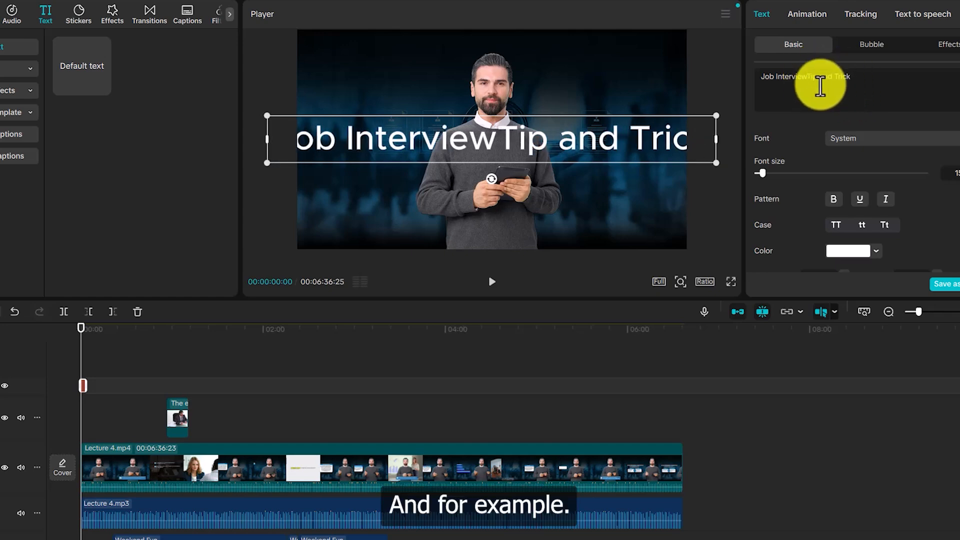
key(Return)
click(774, 85)
text(s)
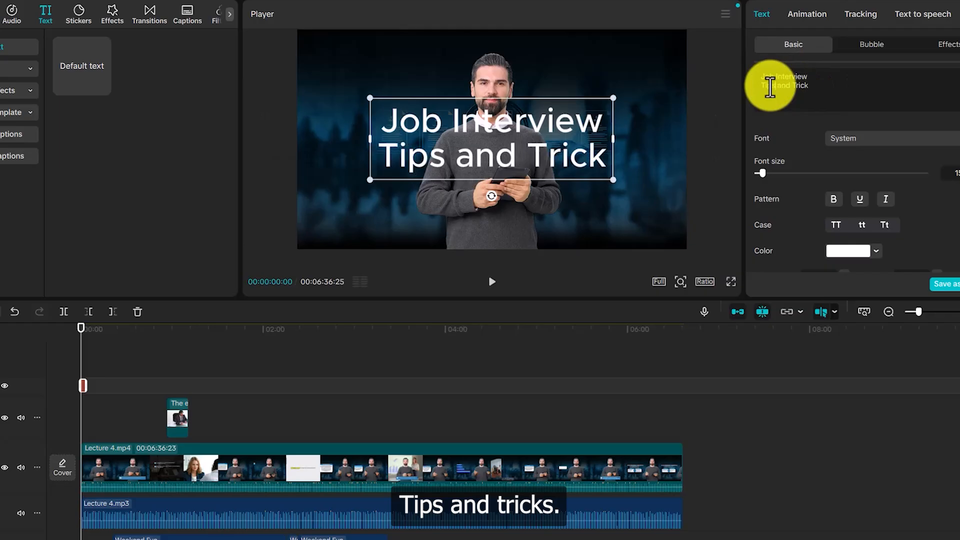
click(843, 89)
text(s)
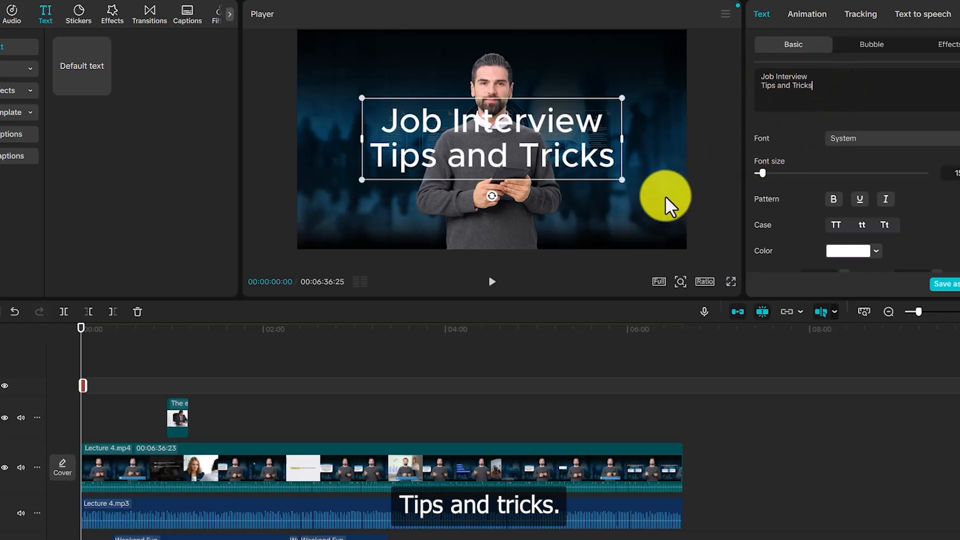
click(490, 152)
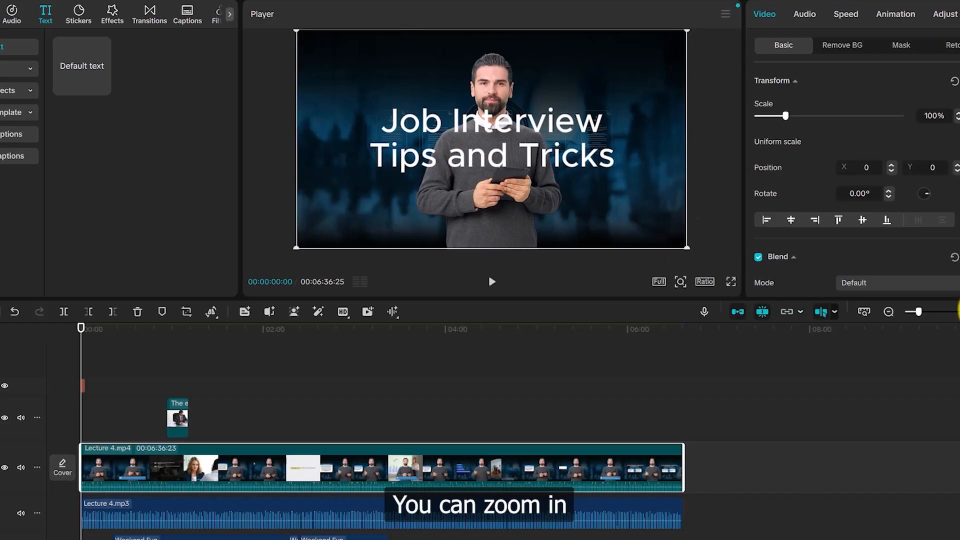
Set the title text's opacity to 0% with a keyframe at the start of its clip.
click(959, 311)
click(959, 312)
click(959, 311)
click(959, 312)
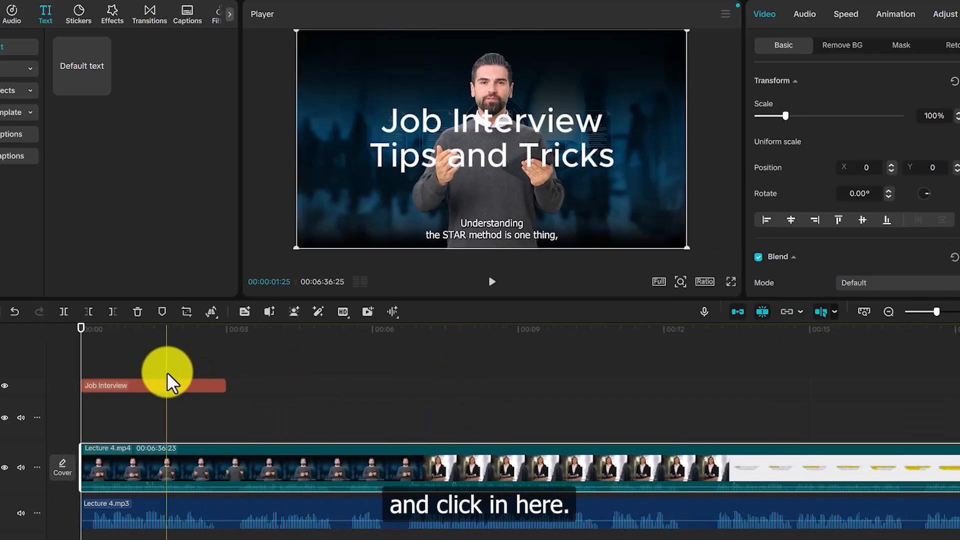
click(152, 384)
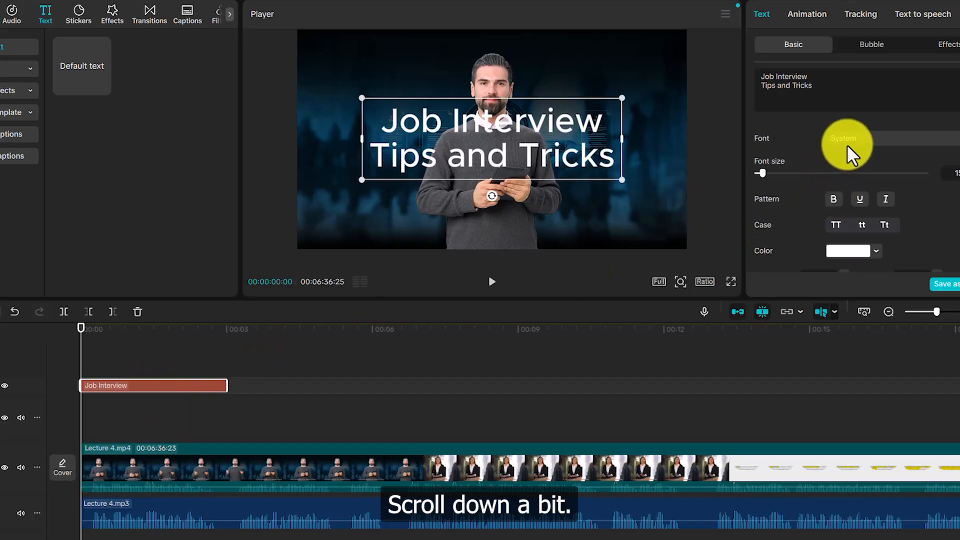
scroll(847, 146, down, 5)
scroll(849, 152, down, 4)
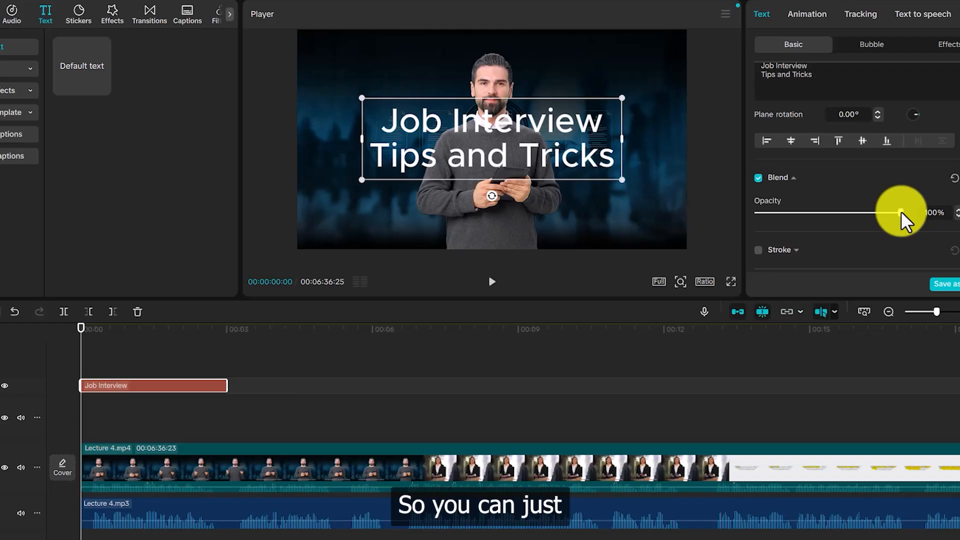
drag(901, 212, 750, 221)
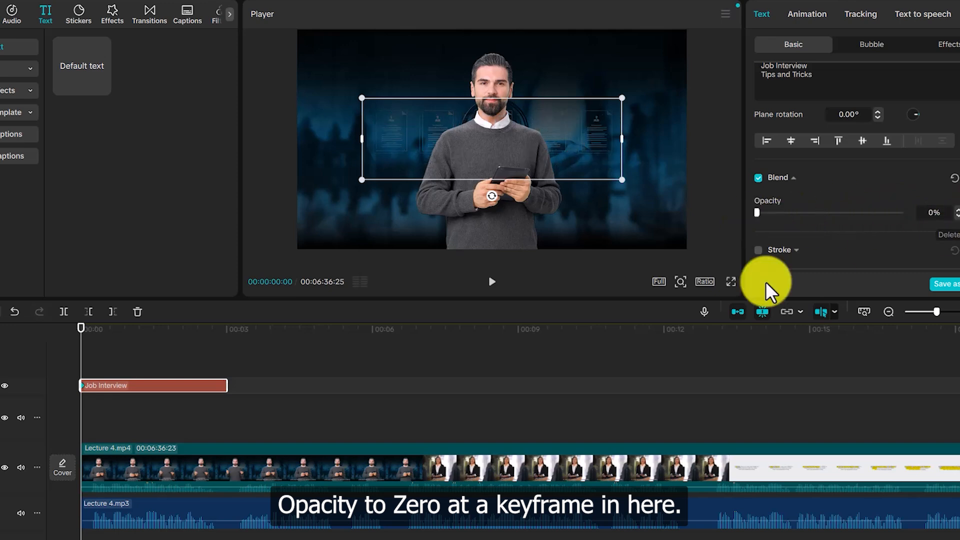
Extend the title clip to about five seconds and set its opacity to 100% at its end.
drag(225, 386, 319, 374)
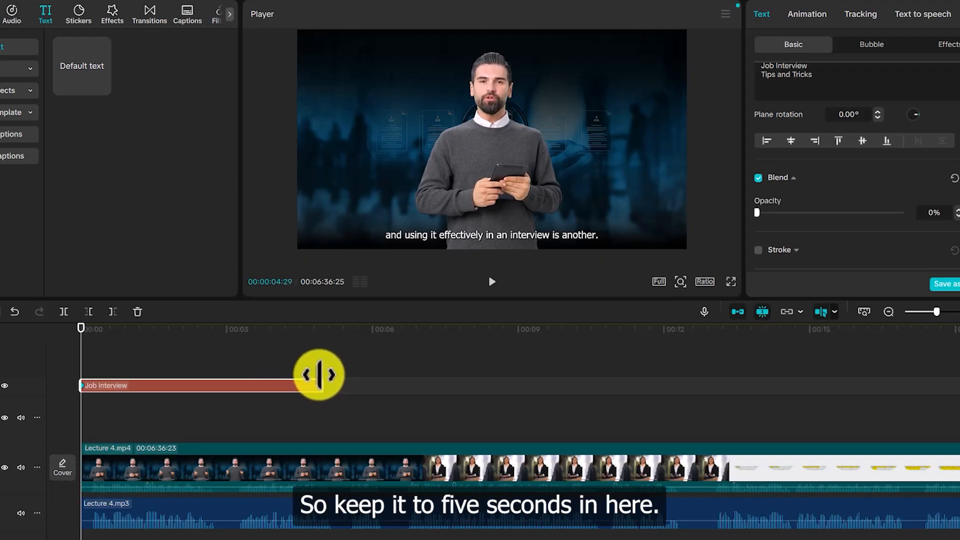
click(319, 374)
click(314, 387)
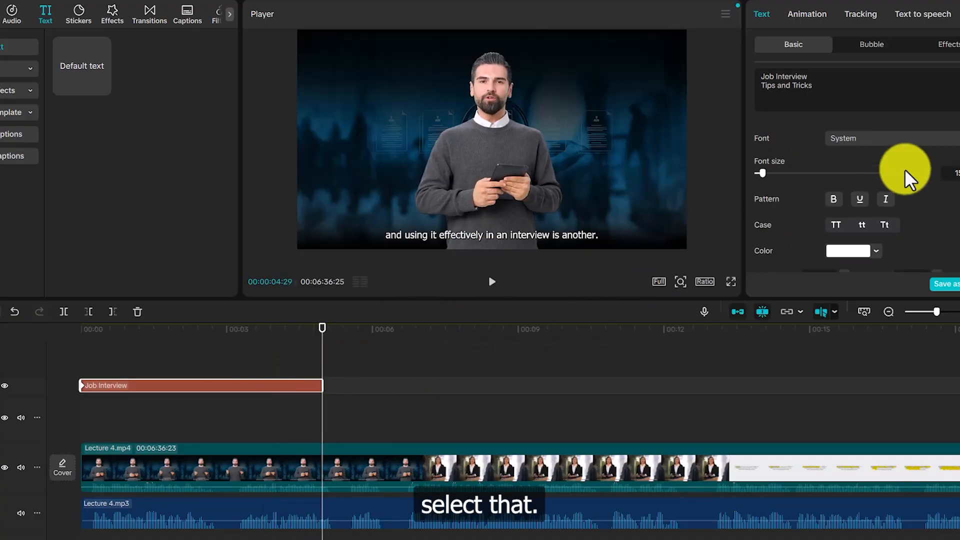
scroll(905, 170, down, 5)
scroll(883, 199, down, 4)
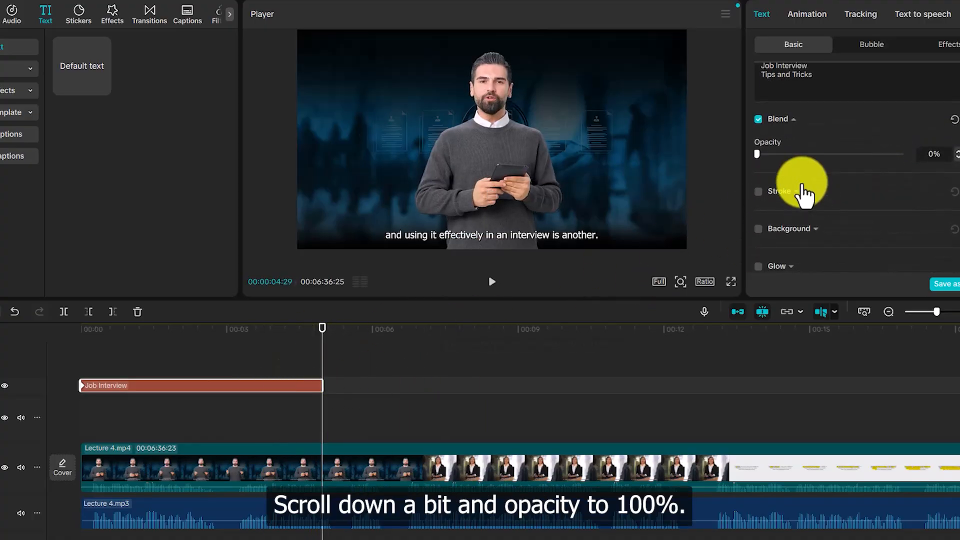
drag(896, 152, 936, 154)
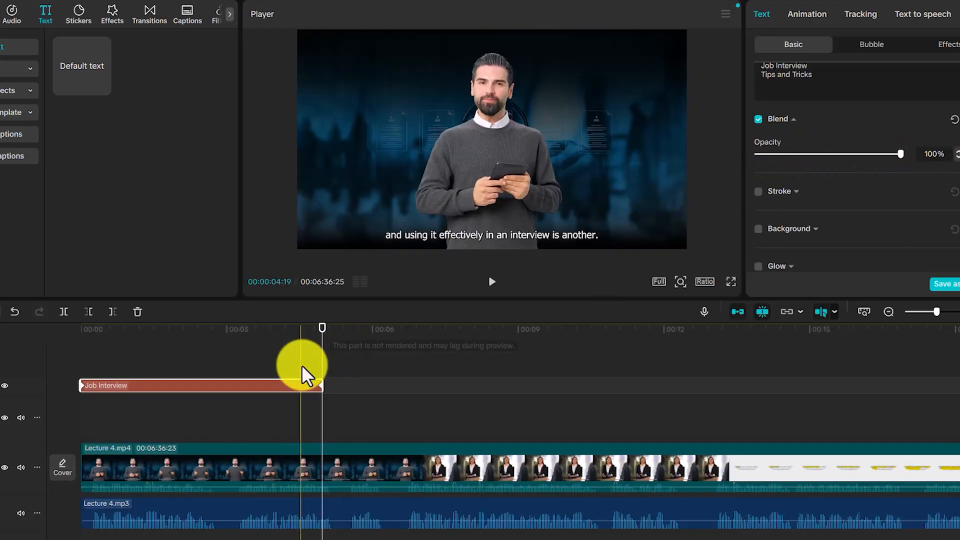
Preview the title's fade-in from the beginning of the timeline.
click(315, 337)
drag(318, 342, 81, 342)
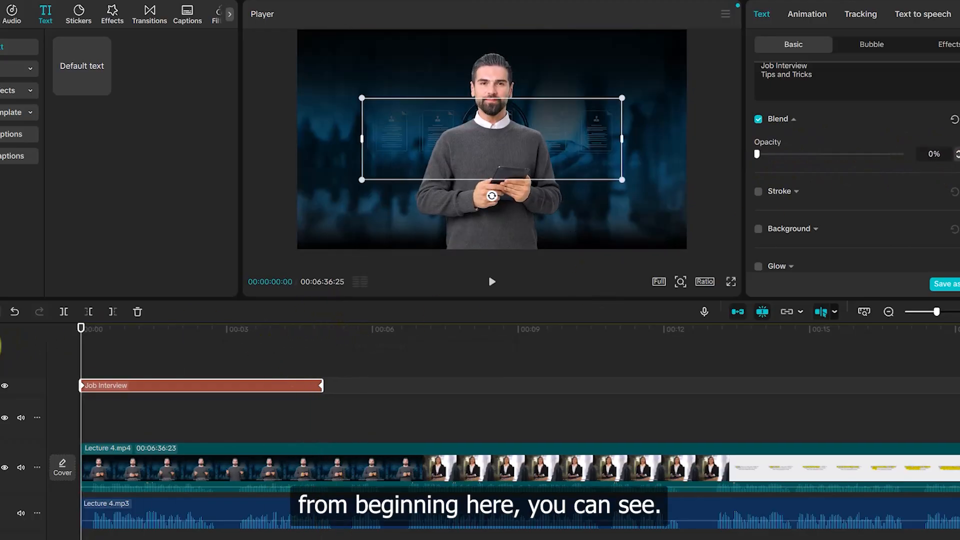
key(space)
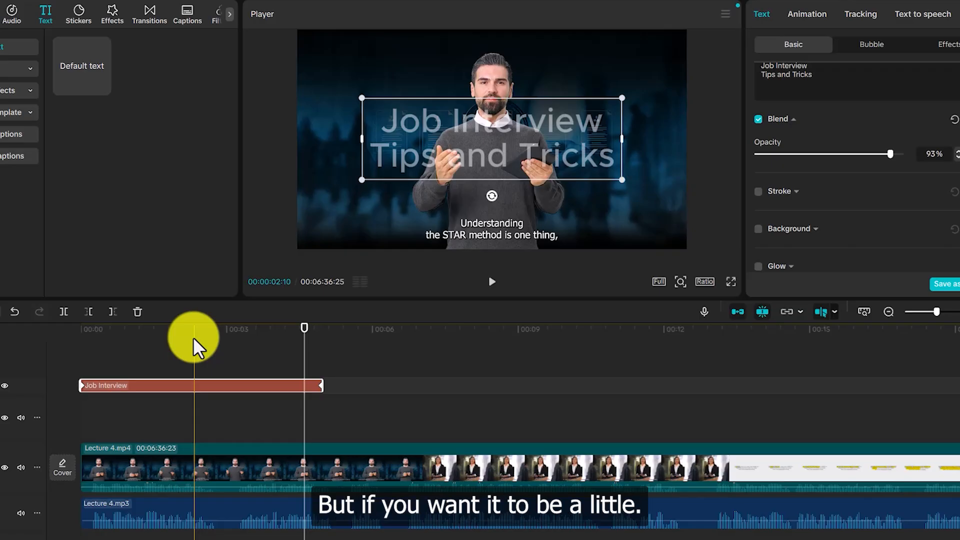
Move the title's 100% opacity keyframe from the clip's end to about 2.4 seconds for a faster fade-in.
click(320, 385)
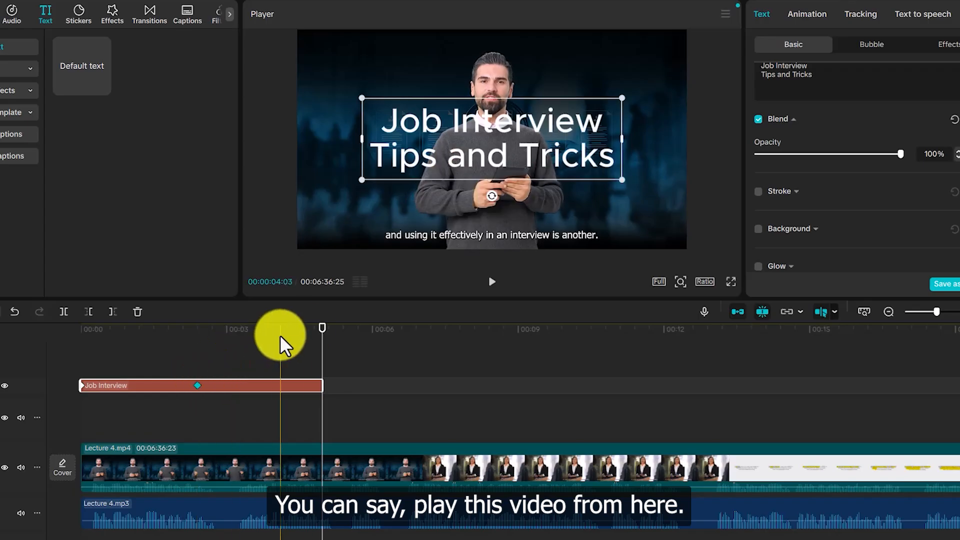
Play the title's fade-in from the start and move its 100% opacity keyframe earlier, to about 1 second.
drag(317, 336, 37, 345)
key(space)
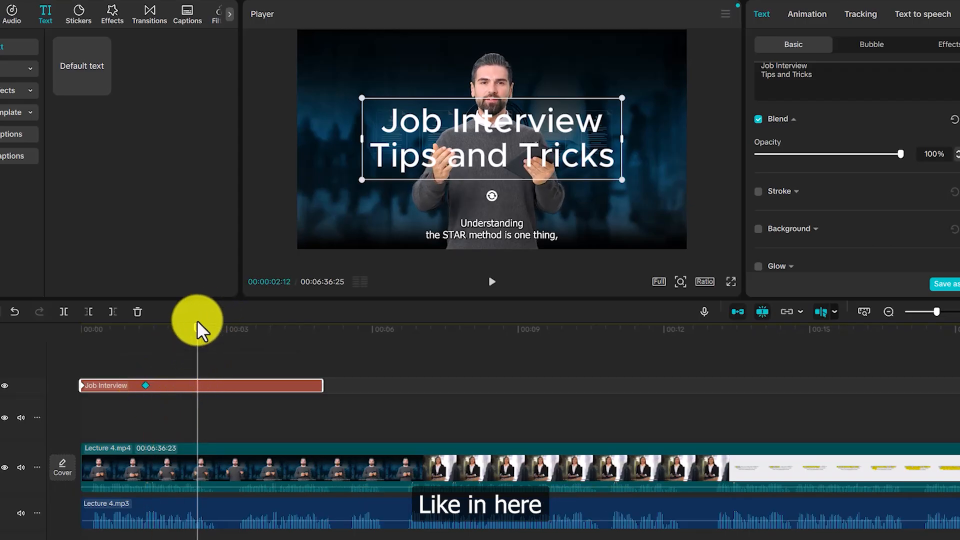
drag(197, 334, 129, 354)
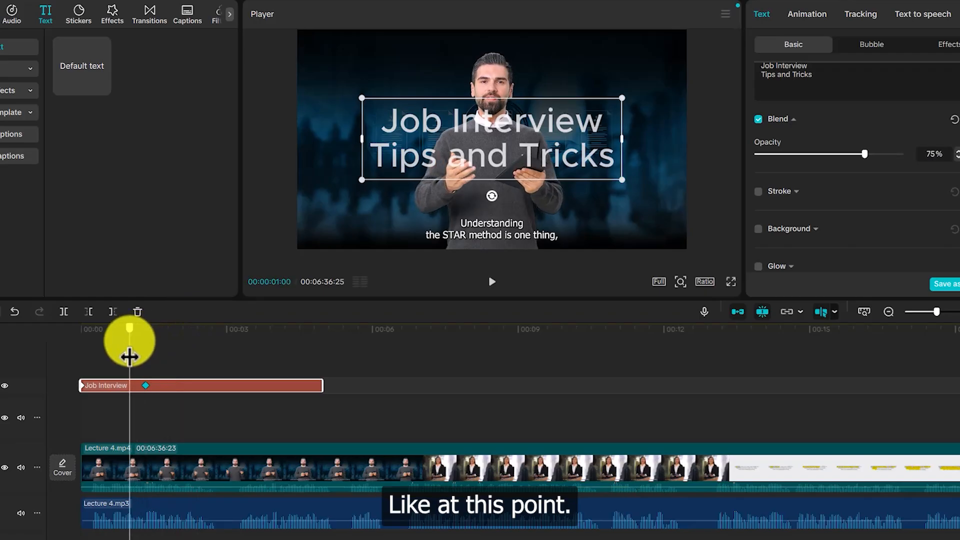
click(146, 384)
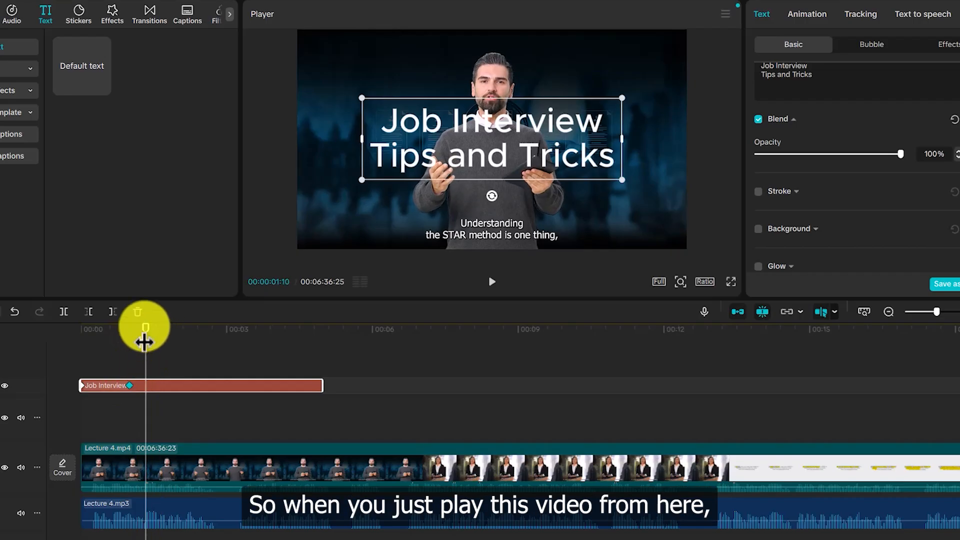
Preview the title's shortened fade-in from the beginning of the timeline.
drag(144, 330, 69, 334)
key(space)
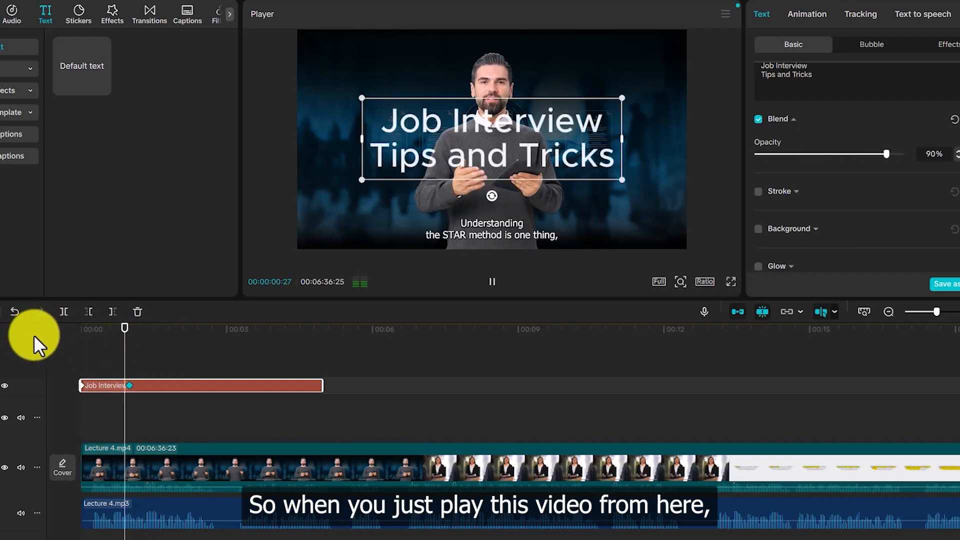
key(space)
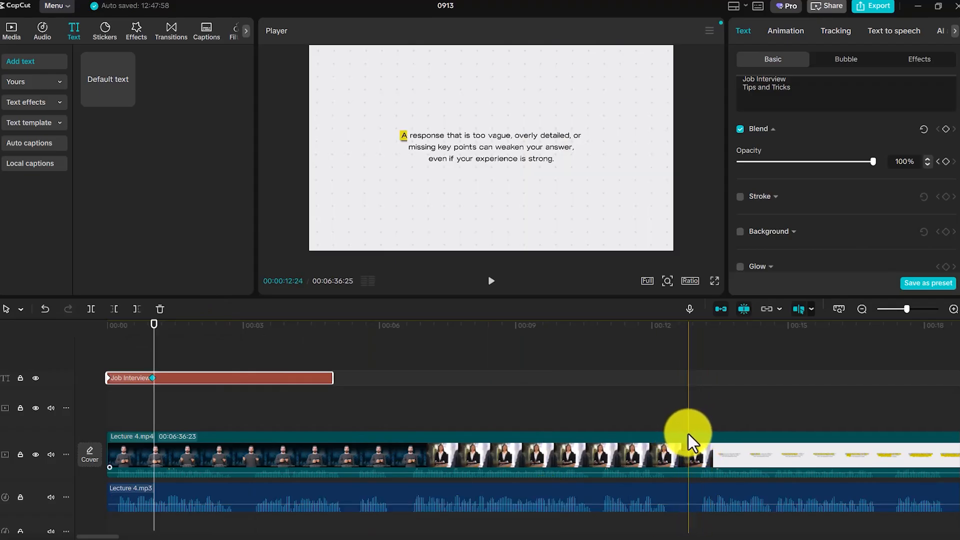
Search the music library for "energetic music" and place the "Funky & energetic. Commercials, advertisements" track under the existing audio, starting at about 3 seconds.
click(688, 434)
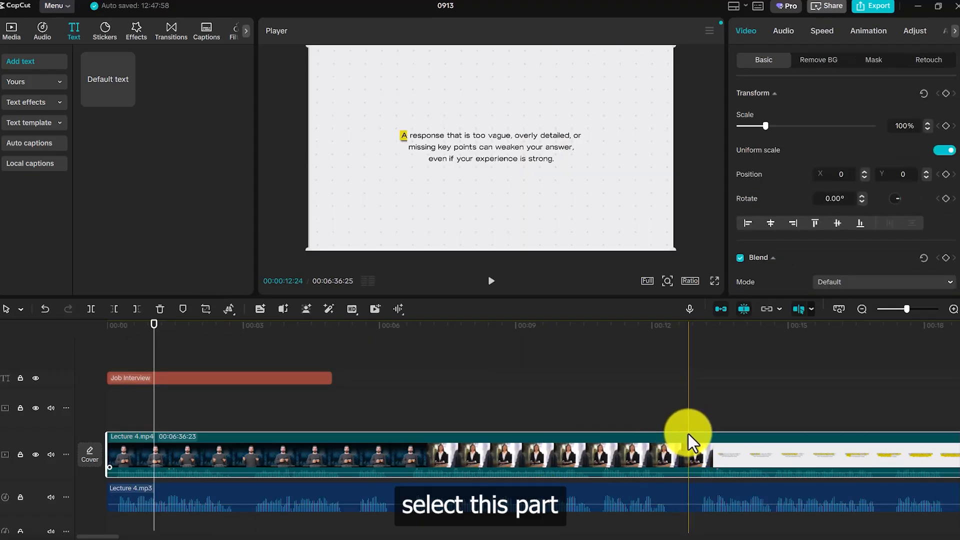
click(693, 487)
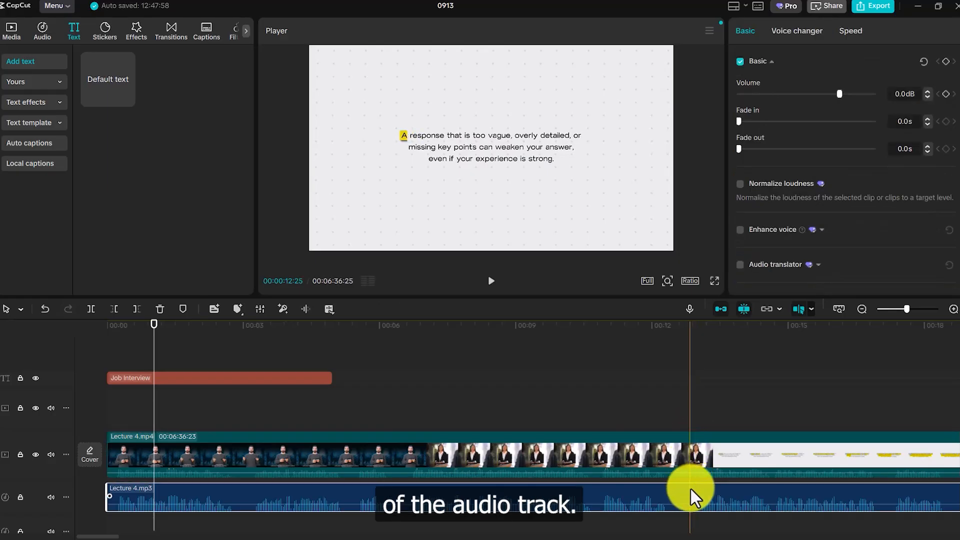
scroll(707, 489, down, 3)
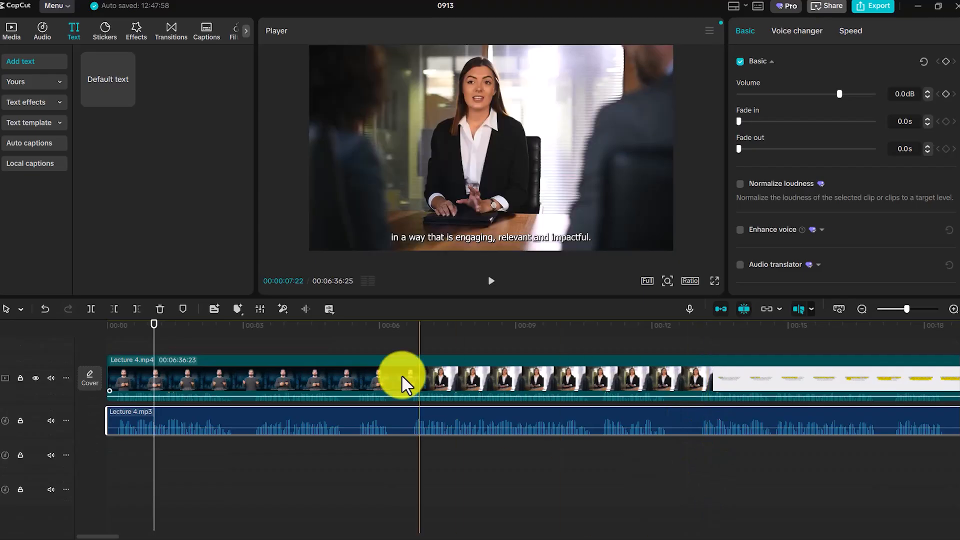
click(53, 42)
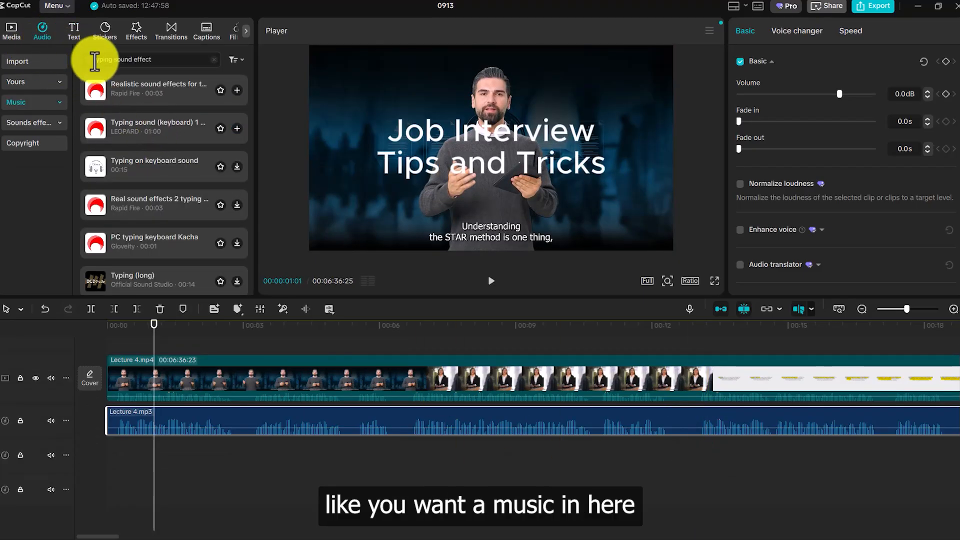
click(214, 59)
click(189, 63)
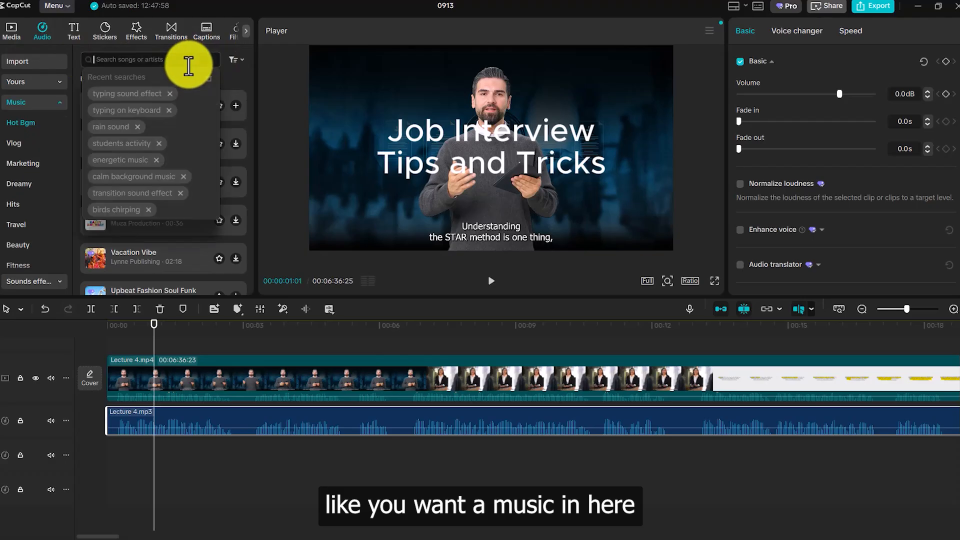
click(119, 160)
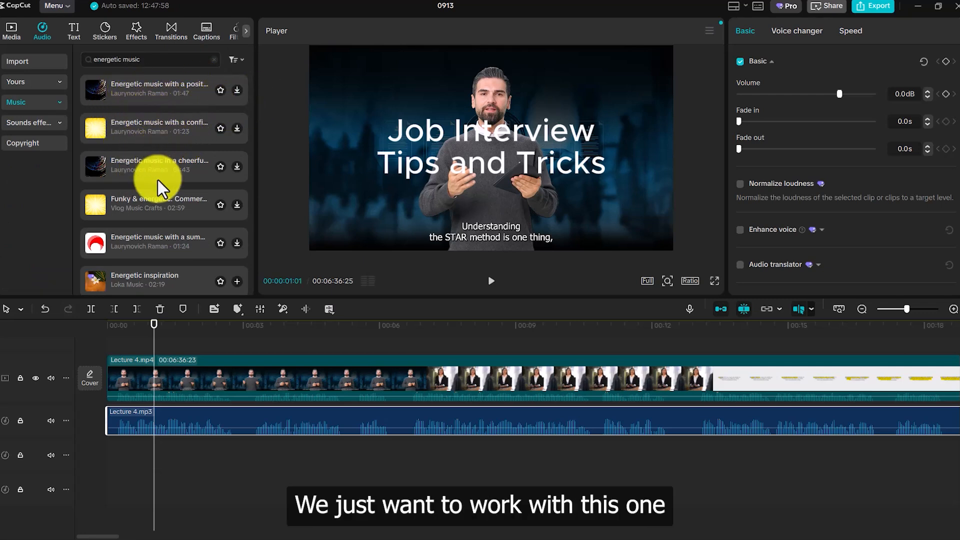
click(165, 198)
drag(151, 203, 255, 461)
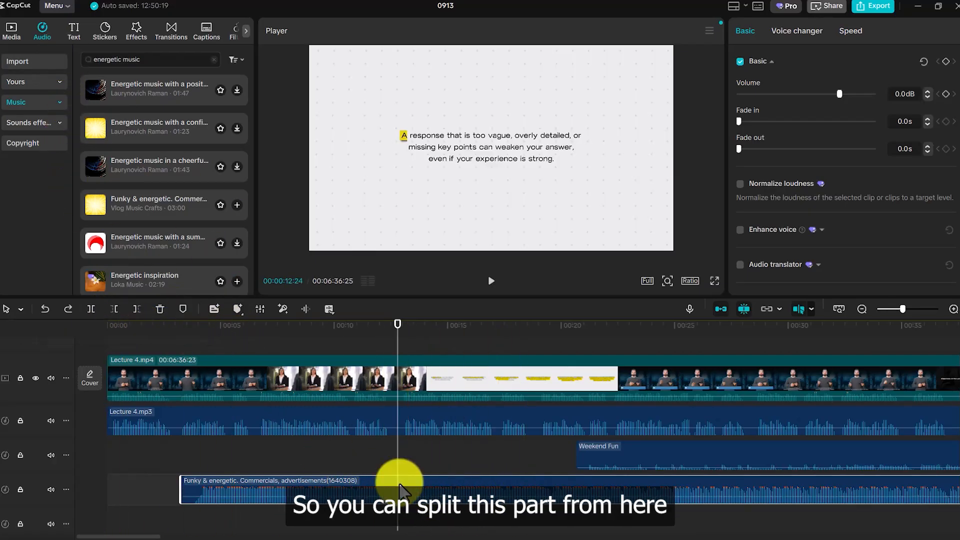
Split the Funky & energetic track at 00:00:12:24 and split it together with the lecture video at 00:00:20:20.
click(91, 309)
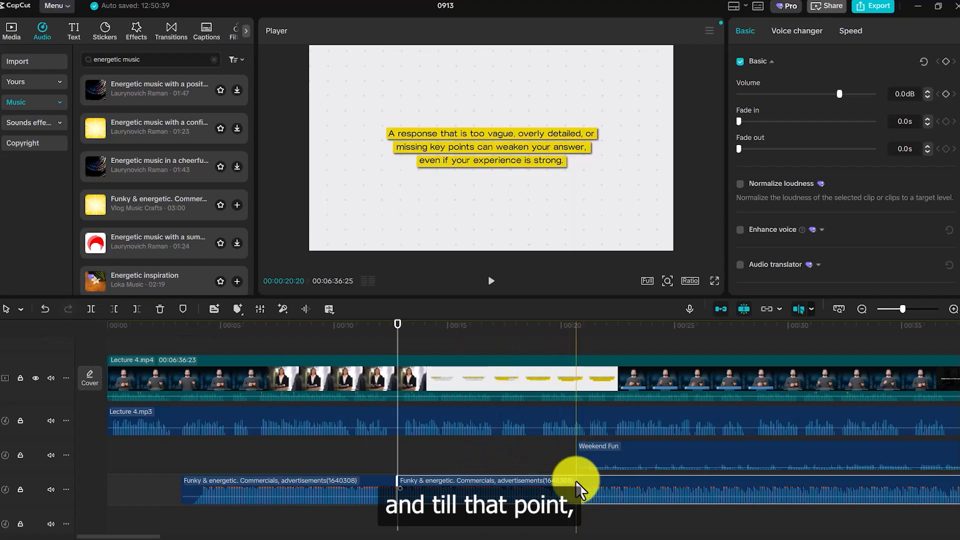
click(577, 487)
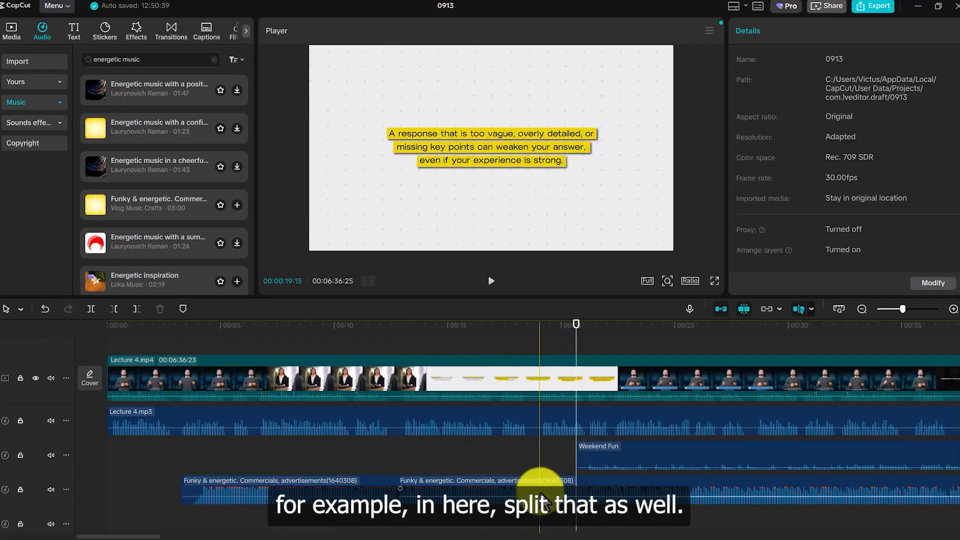
click(92, 310)
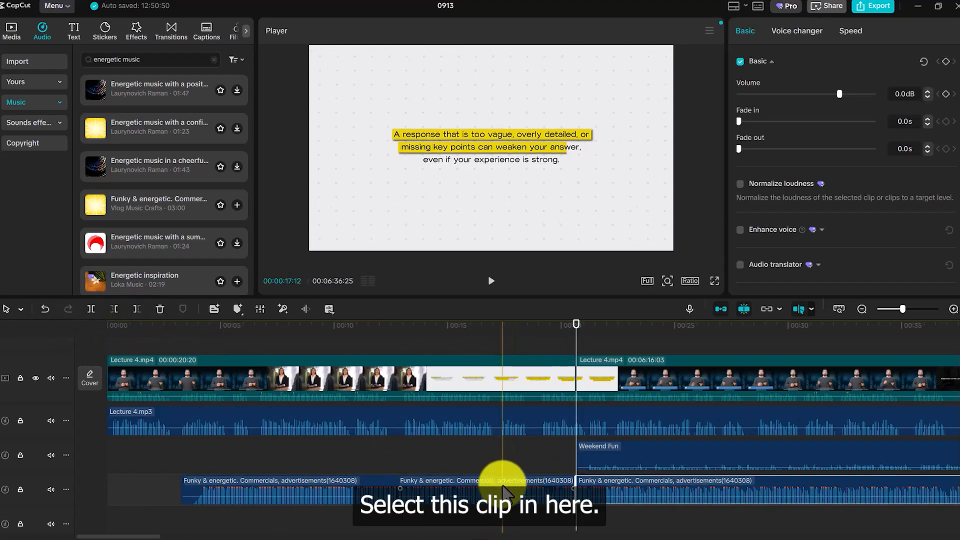
Try a 3.2-second fade-in on the middle segment of the Funky & energetic track and undo it.
click(504, 491)
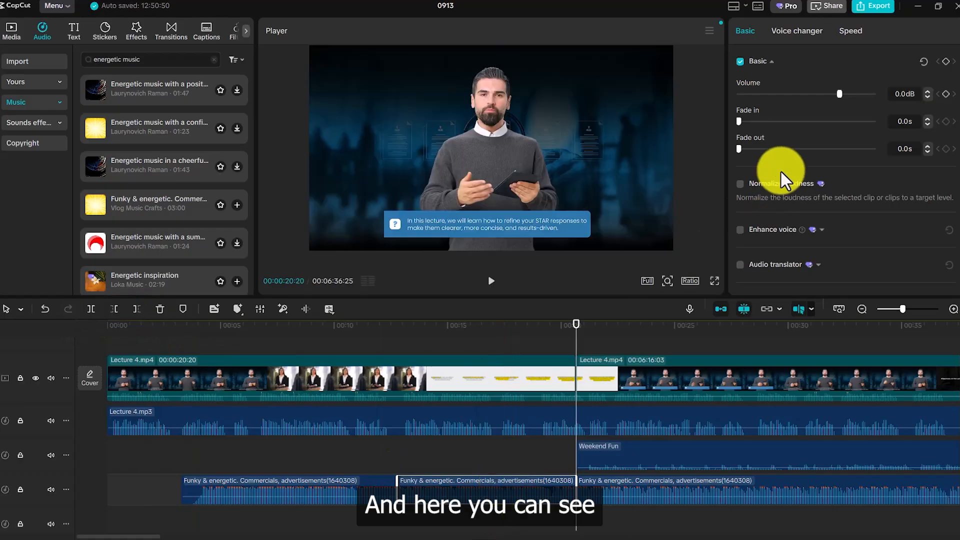
drag(739, 122, 795, 123)
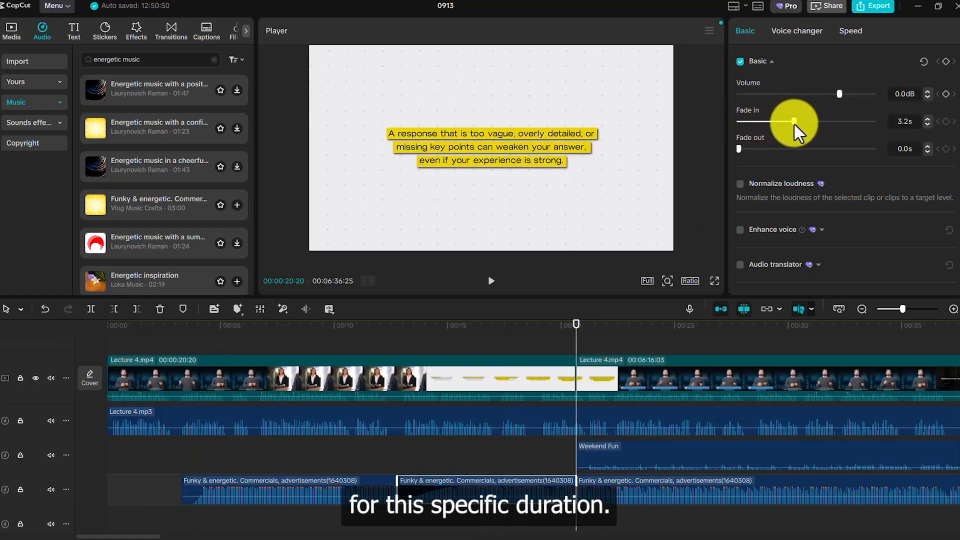
key(ctrl+z)
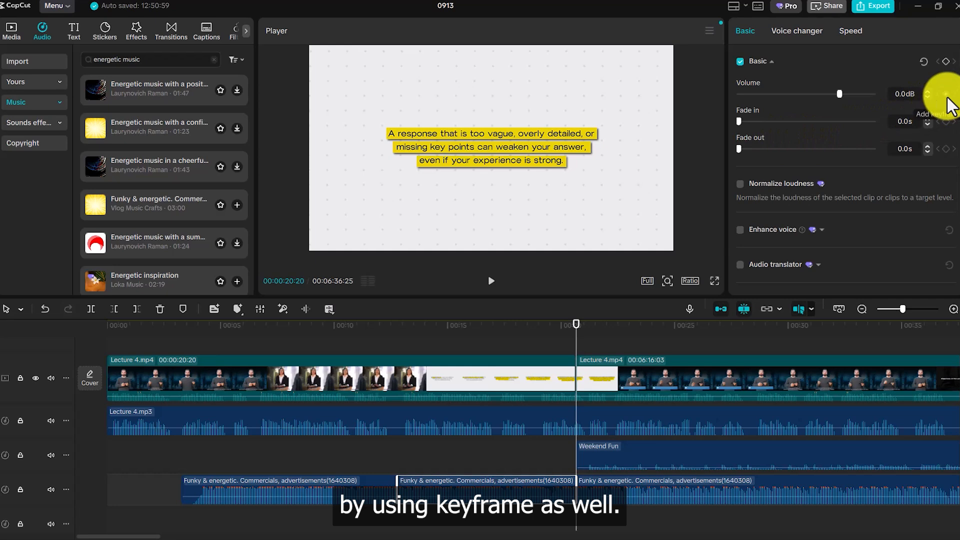
Add a volume keyframe at the start of the middle music segment and set it to -24.1 dB.
drag(577, 325, 400, 343)
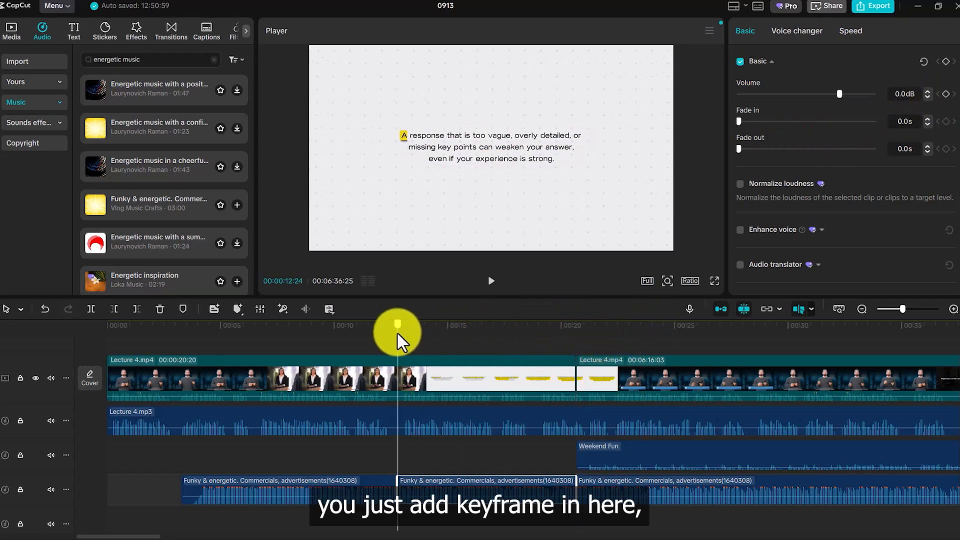
click(946, 93)
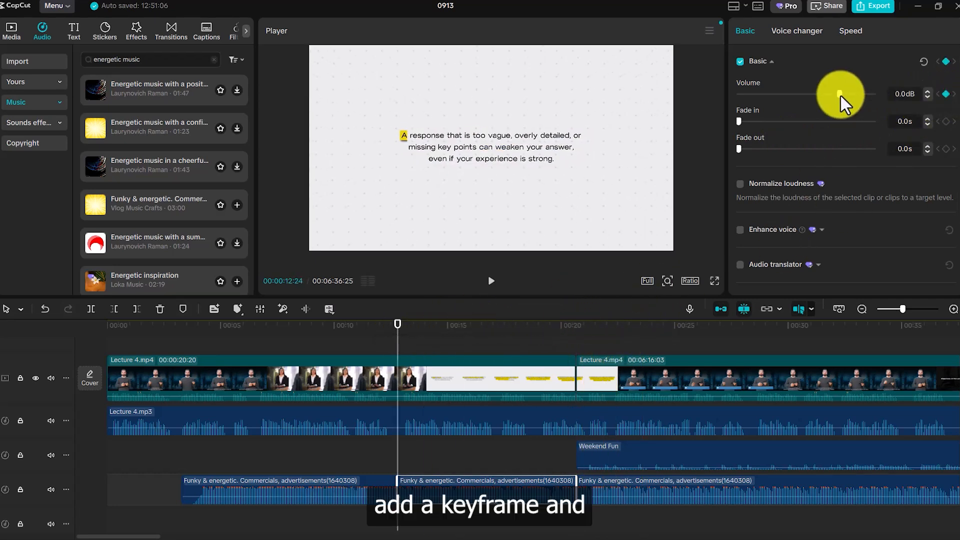
drag(841, 95, 796, 94)
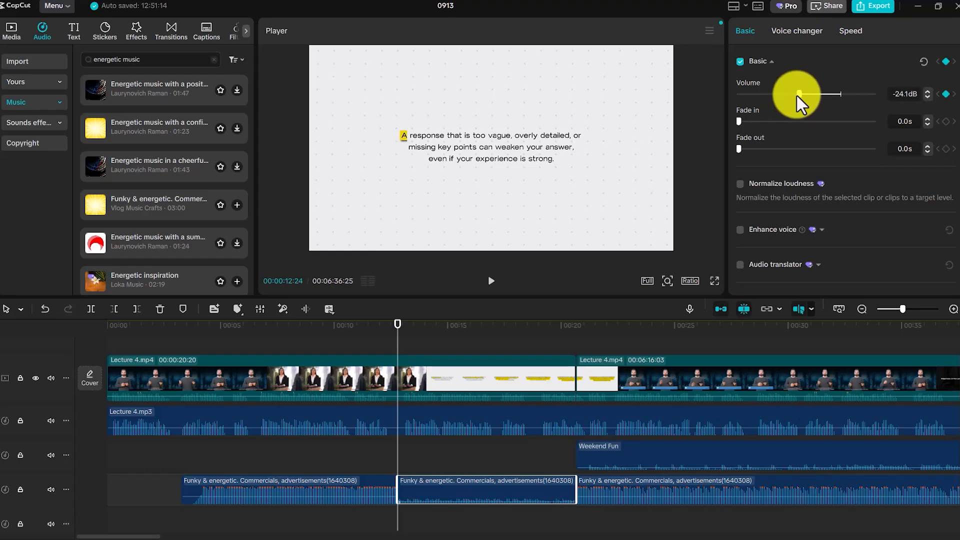
Set the volume to -4.3 dB with a keyframe at the end of the middle music segment, at 00:00:20:20.
click(572, 350)
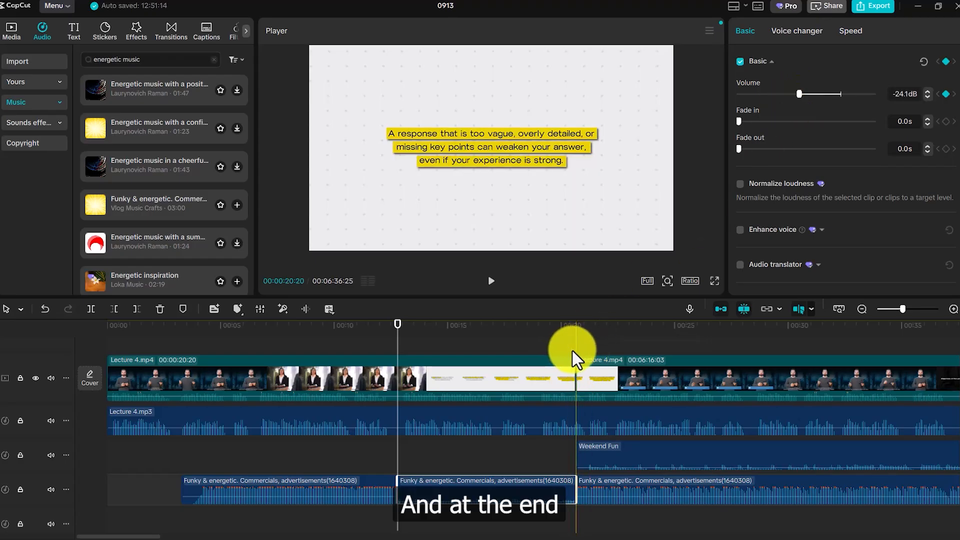
click(565, 486)
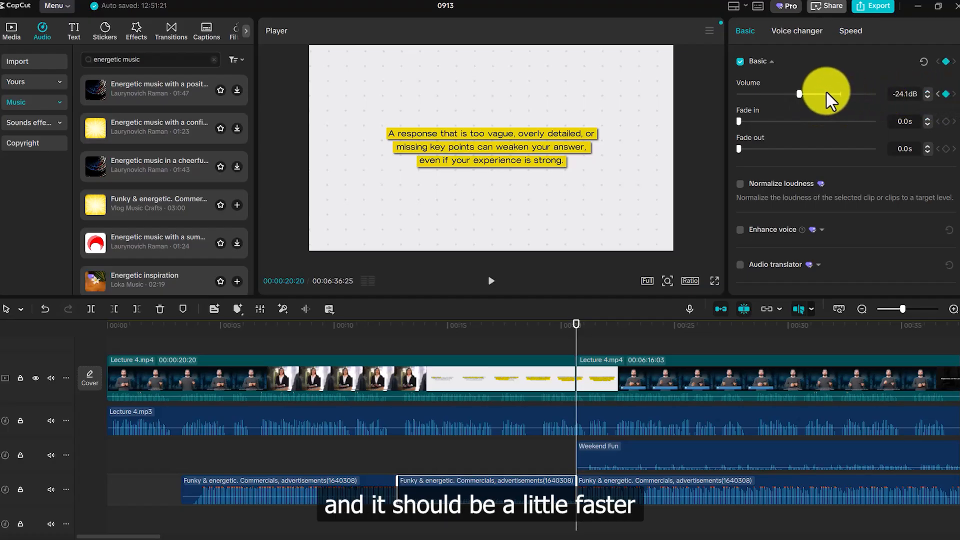
drag(799, 94, 830, 93)
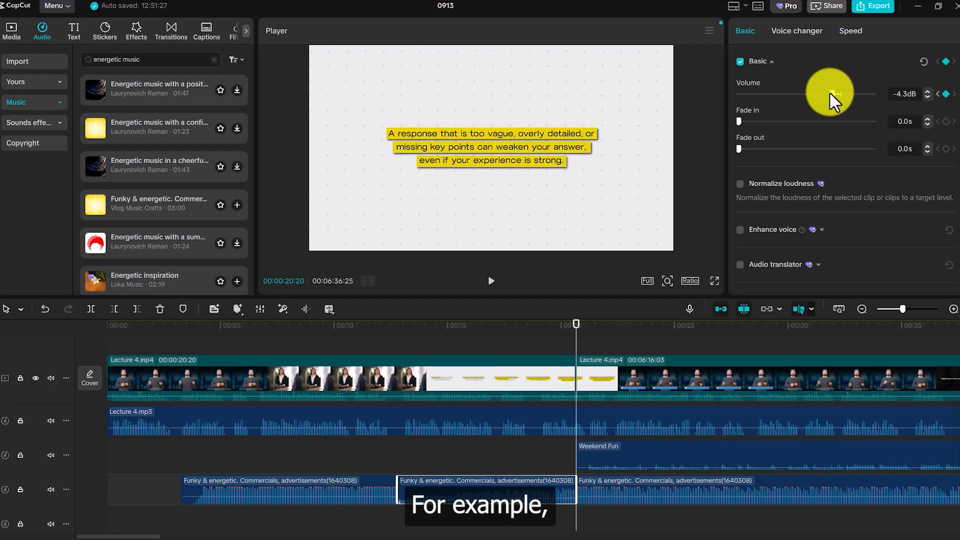
Search the video effects for "motion blur" and preview the blur effects.
click(131, 34)
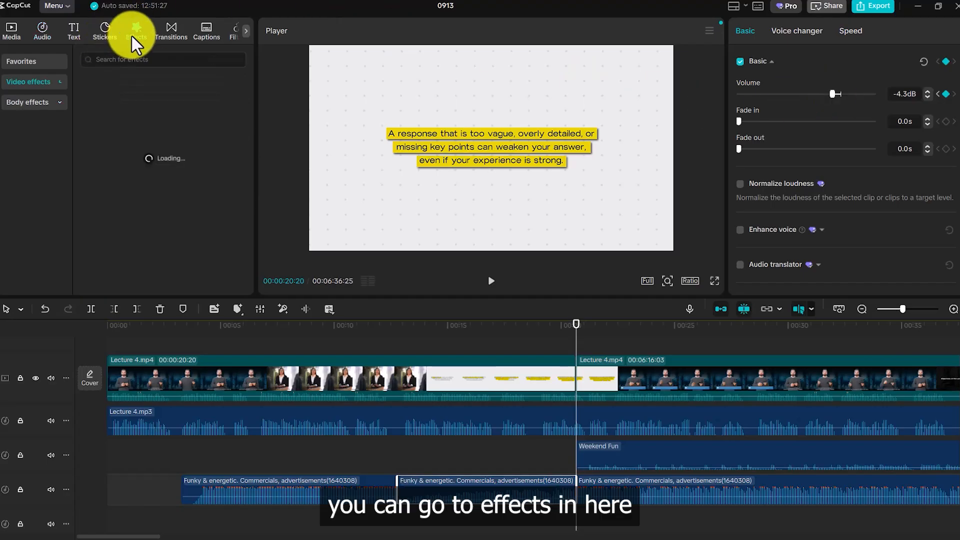
click(119, 61)
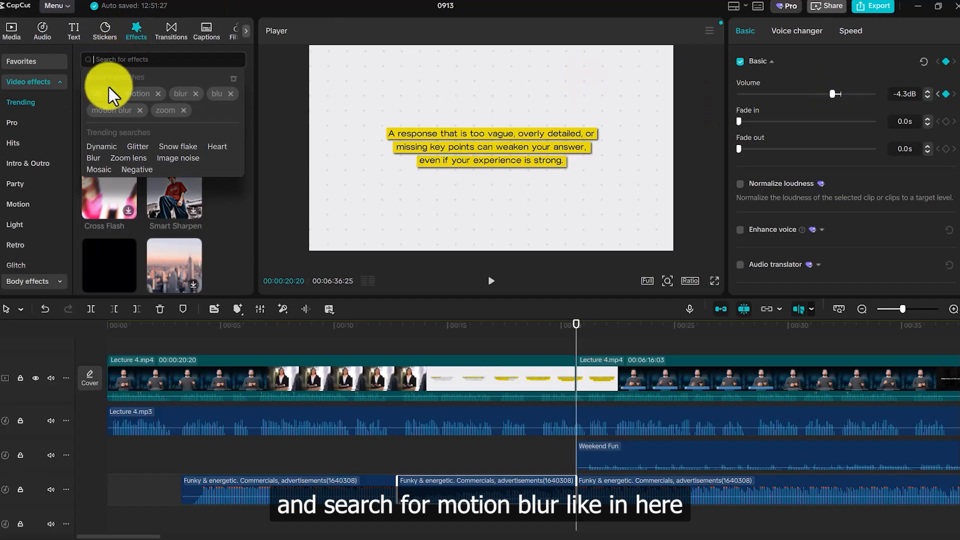
click(103, 111)
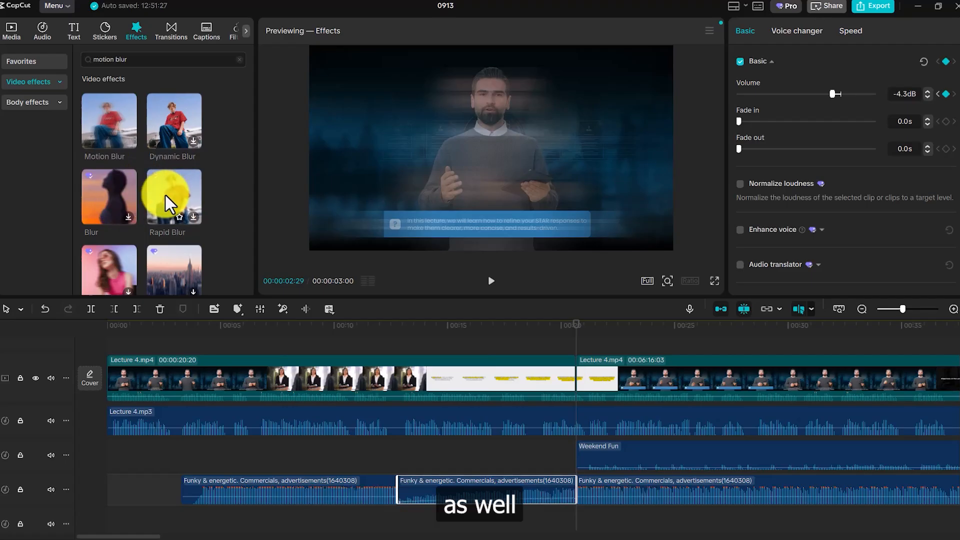
Search the video effects for "glitch".
triple_click(156, 65)
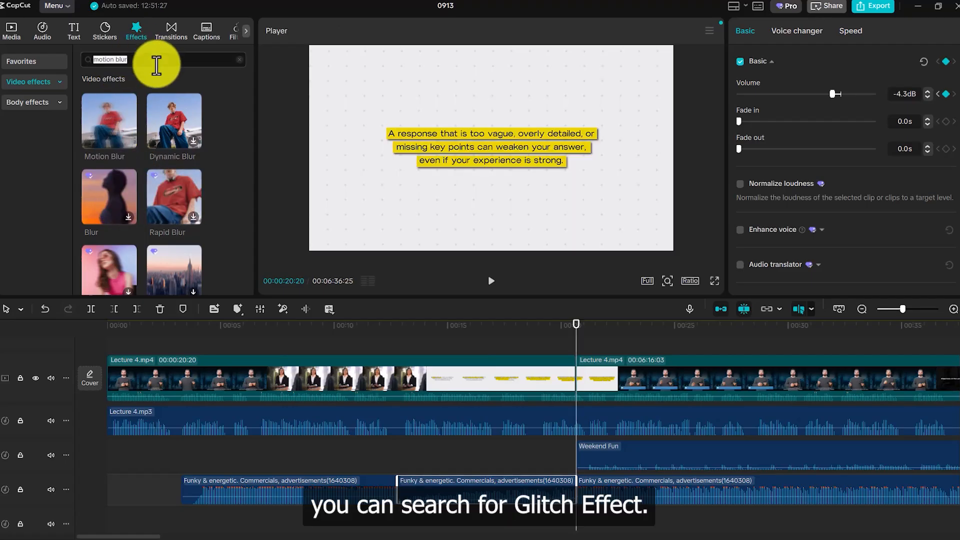
text(glitch)
key(Return)
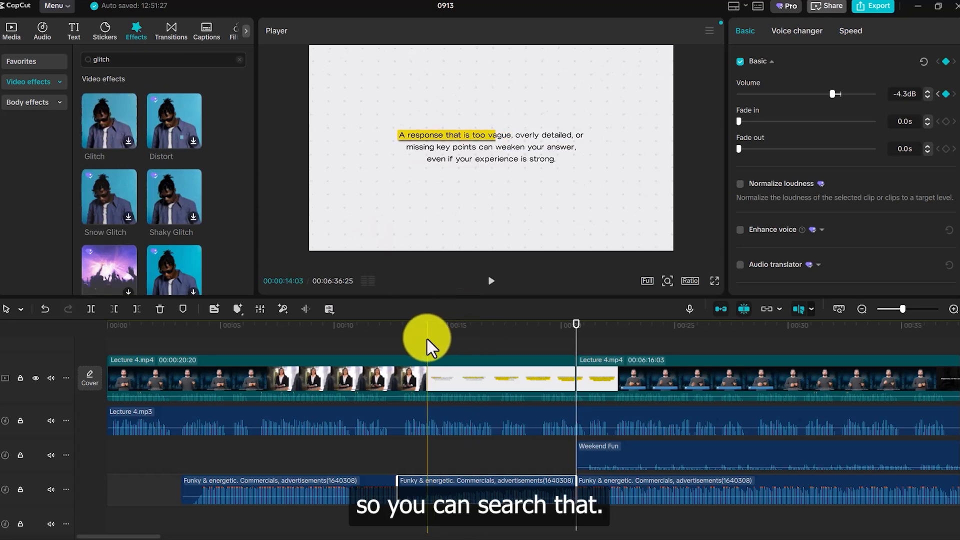
Split the lecture video at 00:00:12:24 and apply the Glitch effect to the segment between 12:24 and 20:20.
click(399, 338)
click(410, 369)
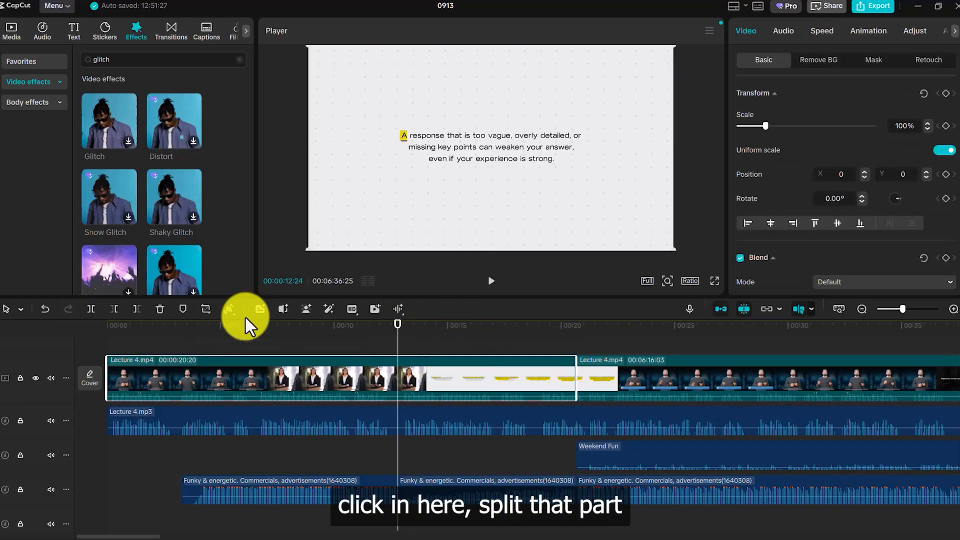
click(93, 309)
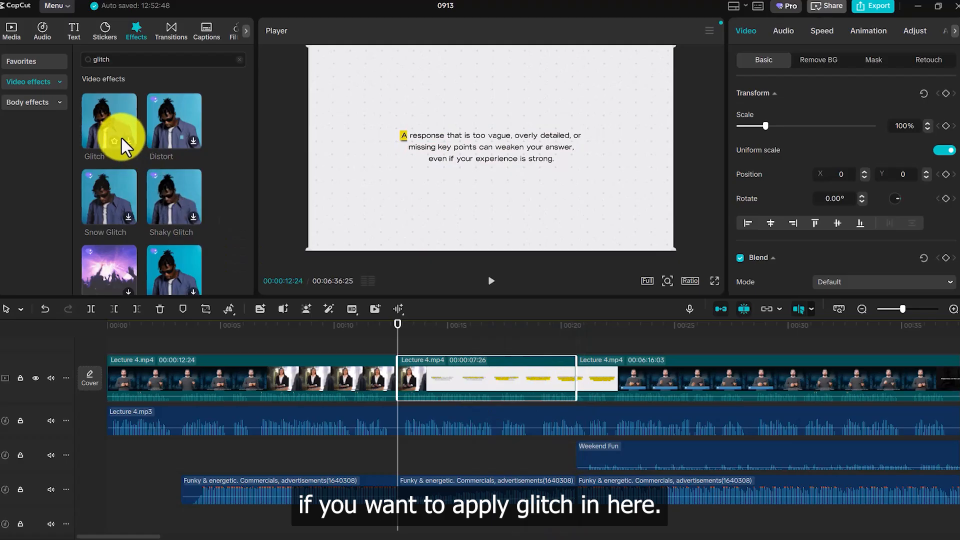
drag(100, 128, 420, 385)
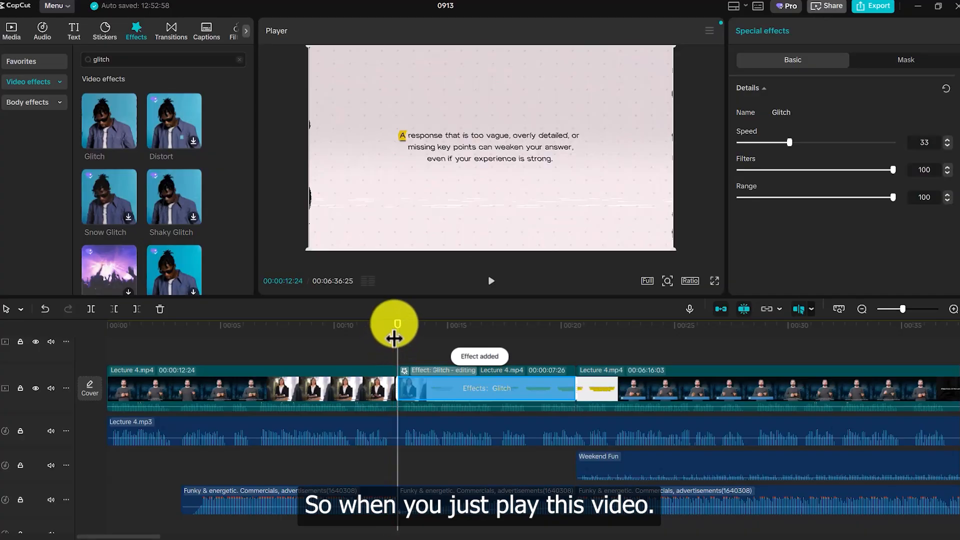
Preview the Glitch effect from the start of the middle video segment.
click(393, 338)
key(space)
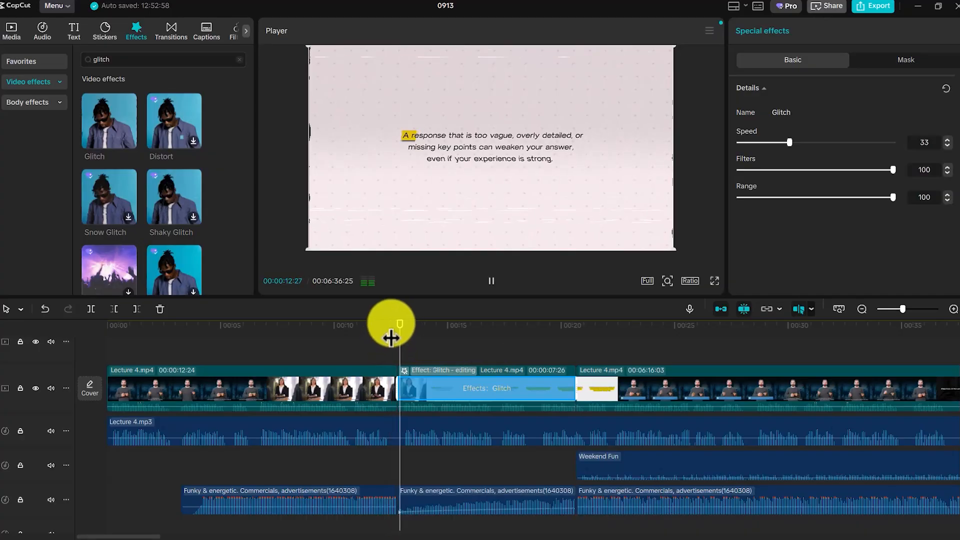
key(space)
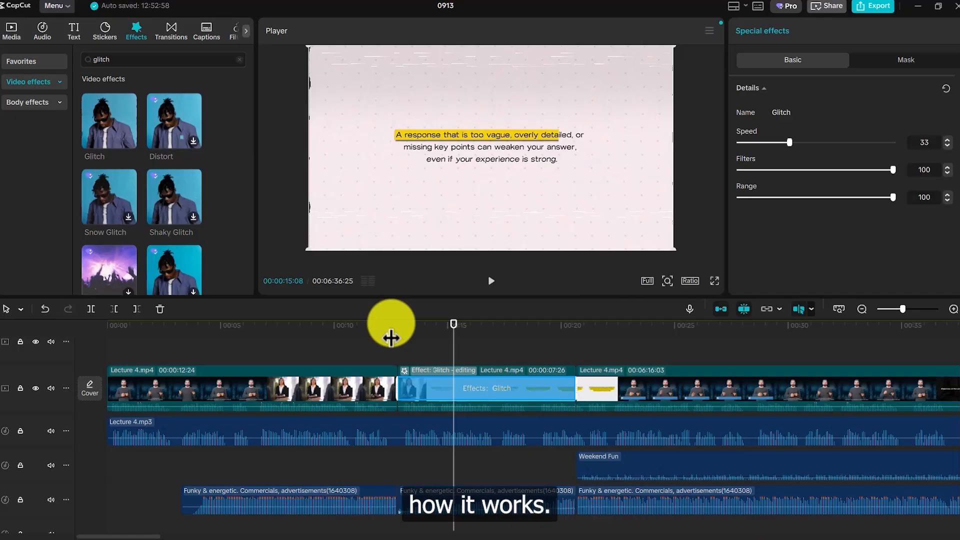
Replace the current effects search with a search for "light leaks".
click(236, 61)
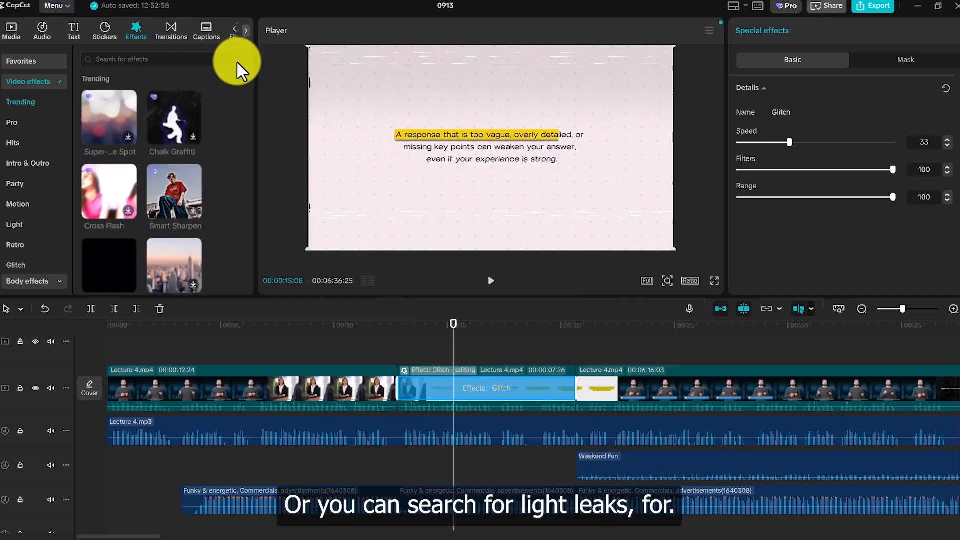
click(194, 60)
text(light leaks)
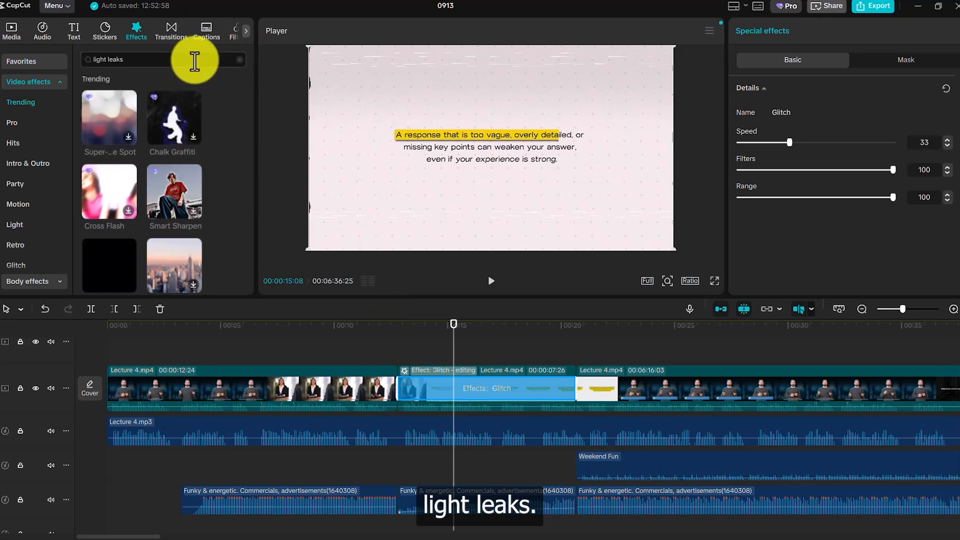
key(Return)
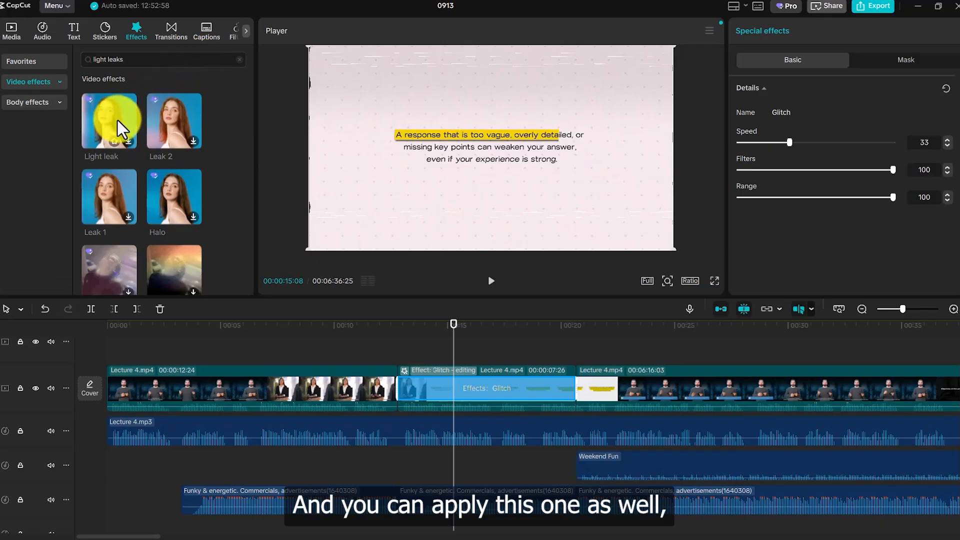
Undo the Glitch effect on the middle segment of the lecture video and apply the Light leak effect to it instead.
key(ctrl+z)
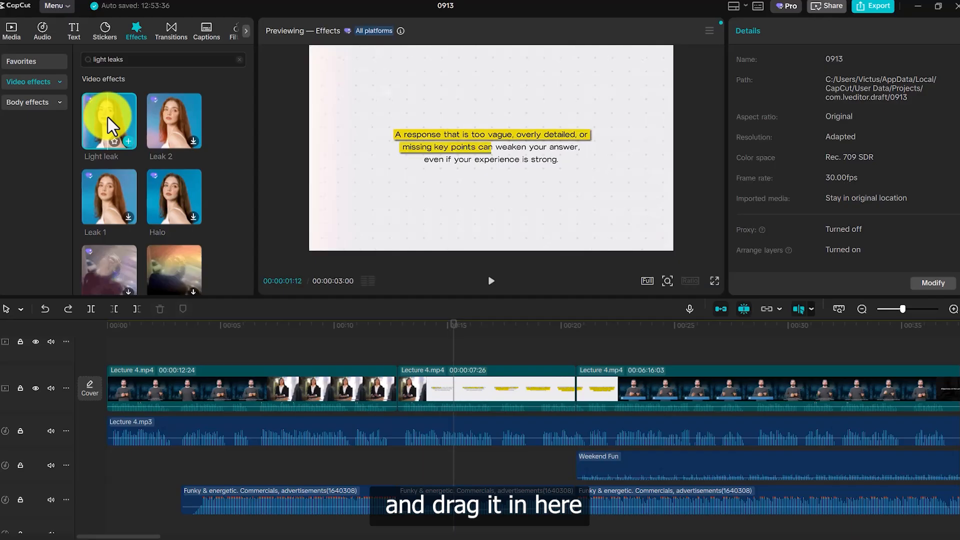
drag(107, 117, 454, 379)
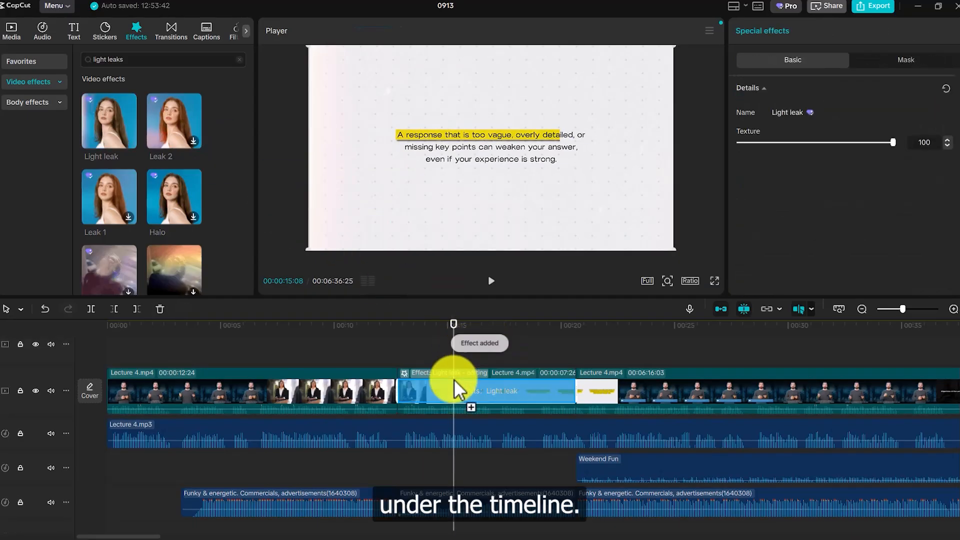
click(382, 351)
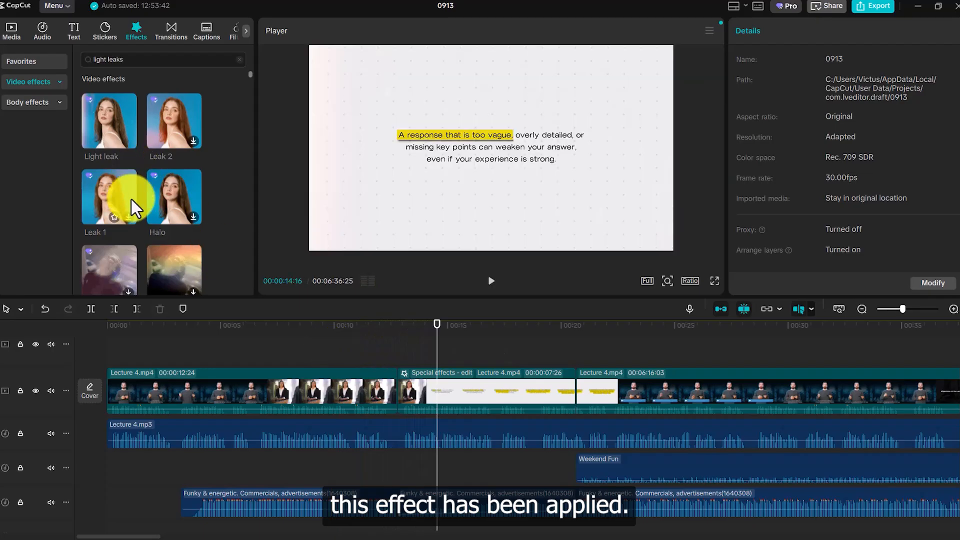
scroll(173, 257, down, 2)
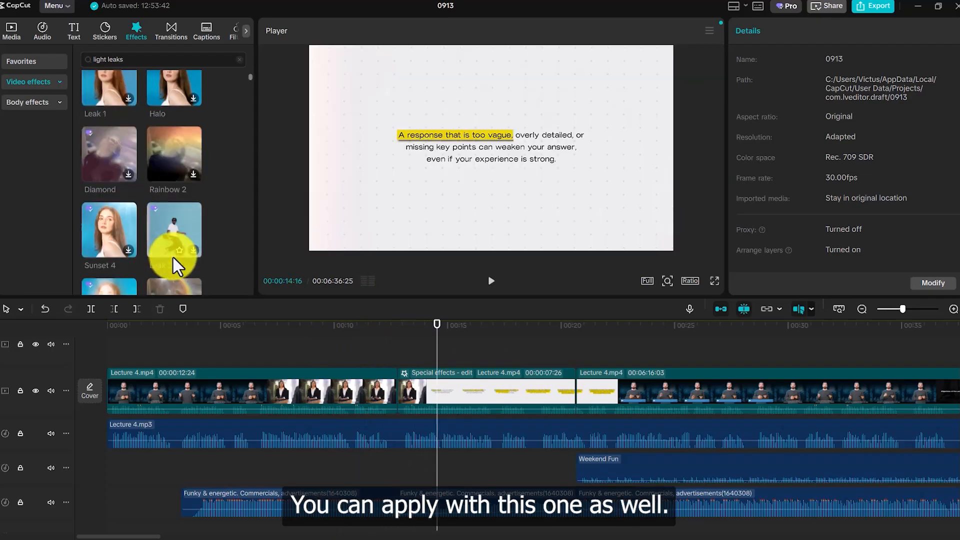
scroll(181, 236, down, 2)
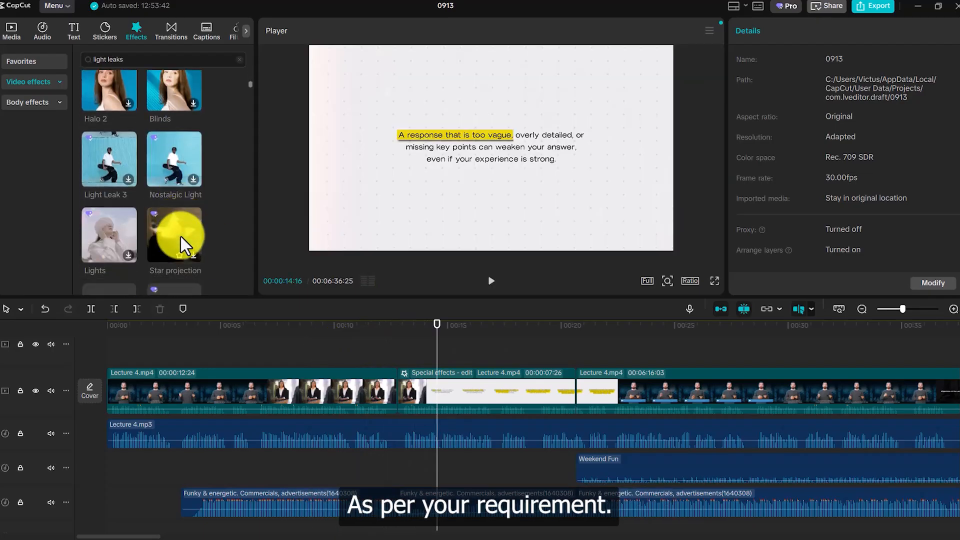